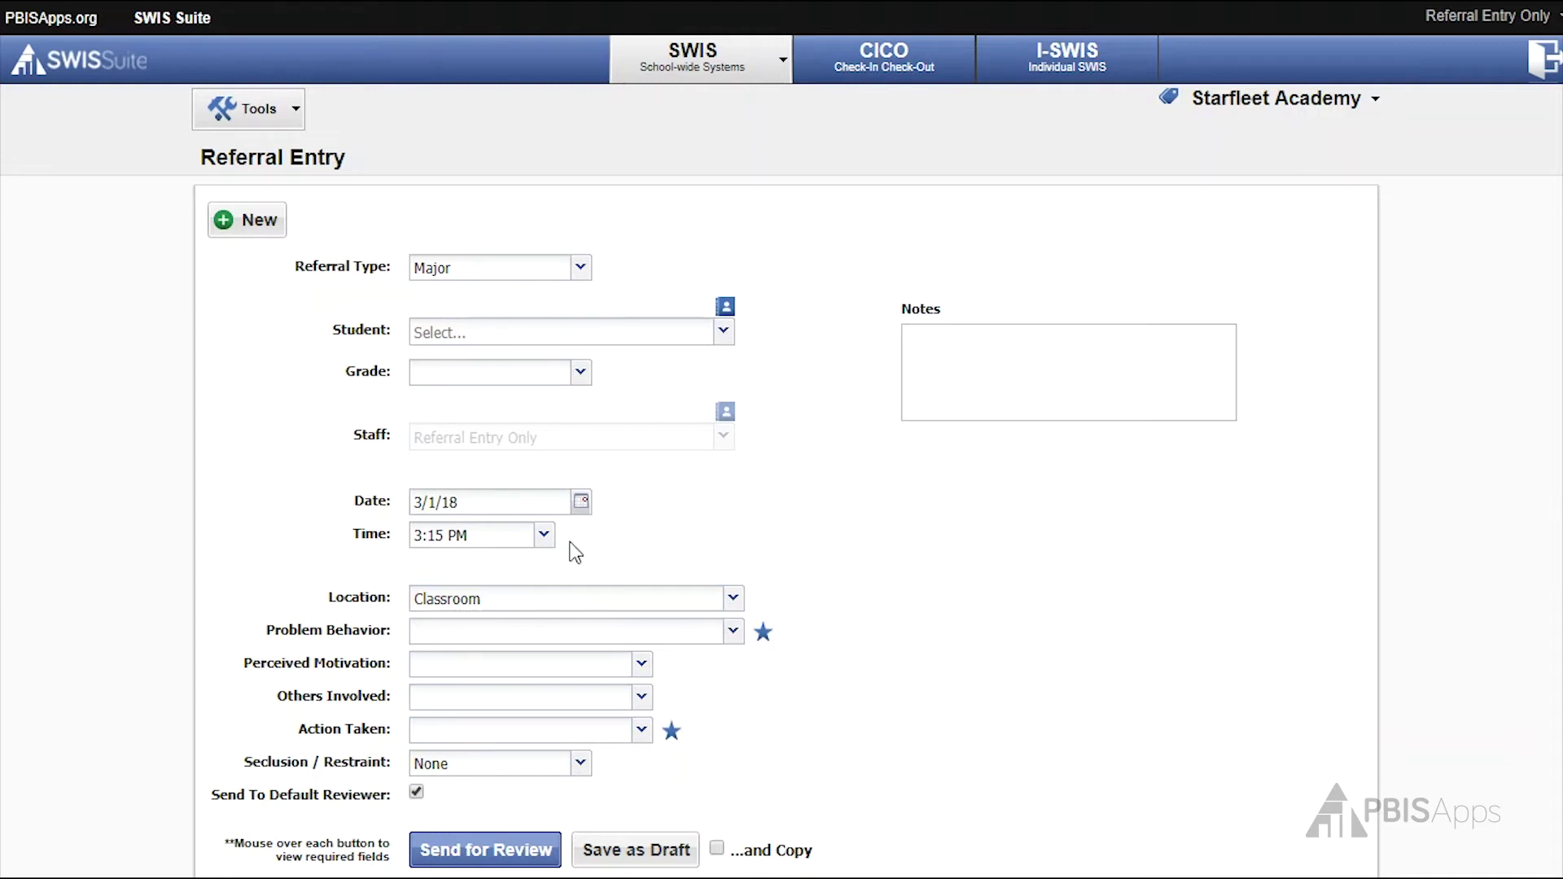
# Open the location list on the new major referral form dated 3/1/18.
pyautogui.click(732, 600)
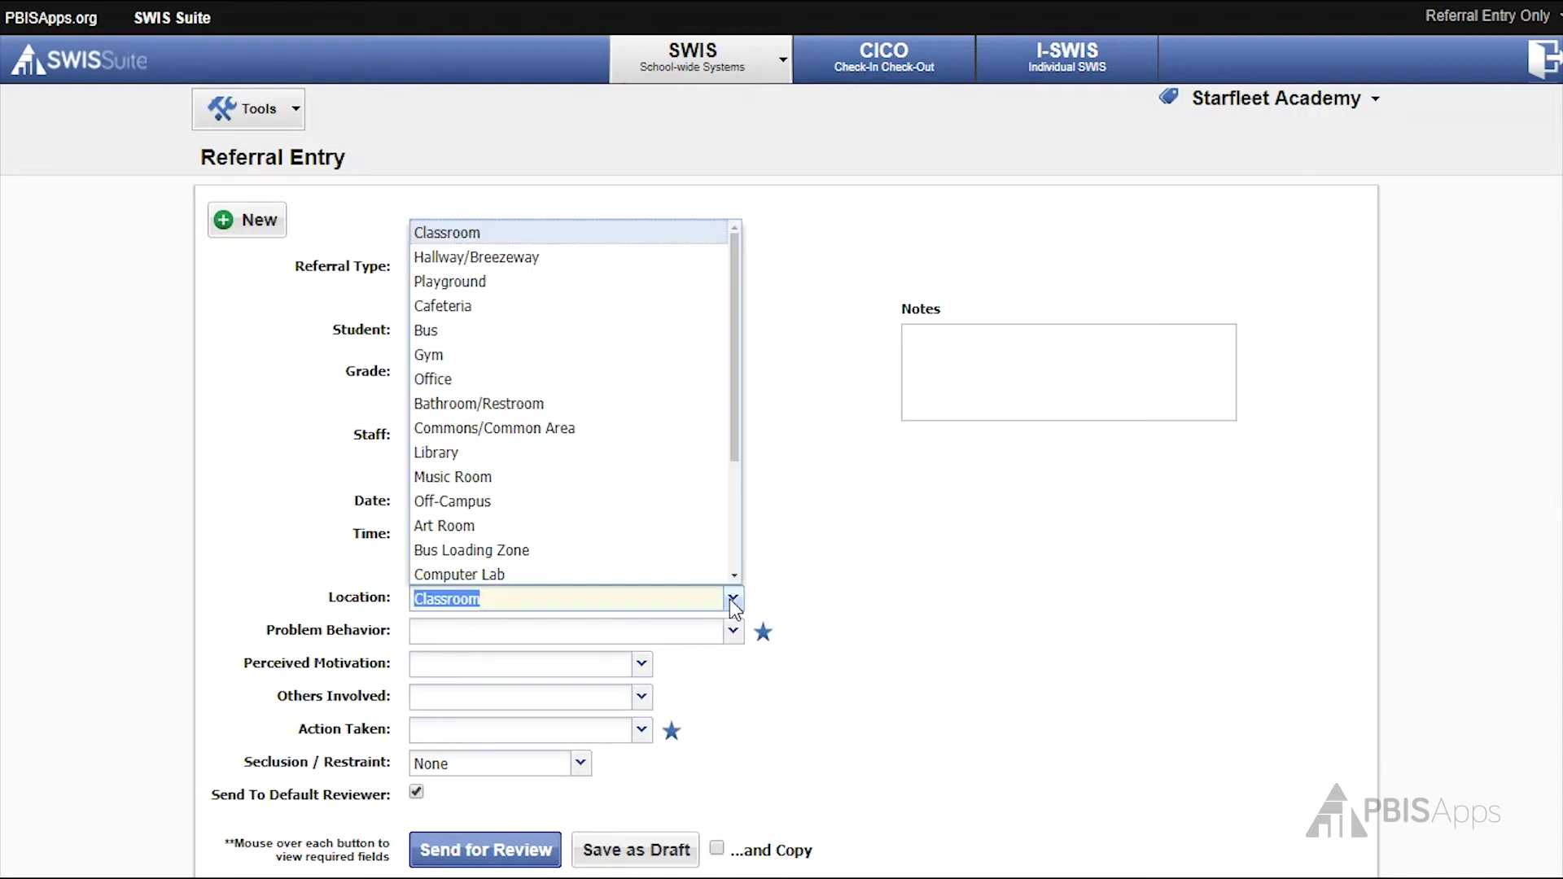
# Set the location to Computer Lab and the referral type to Minor.
pyautogui.click(600, 575)
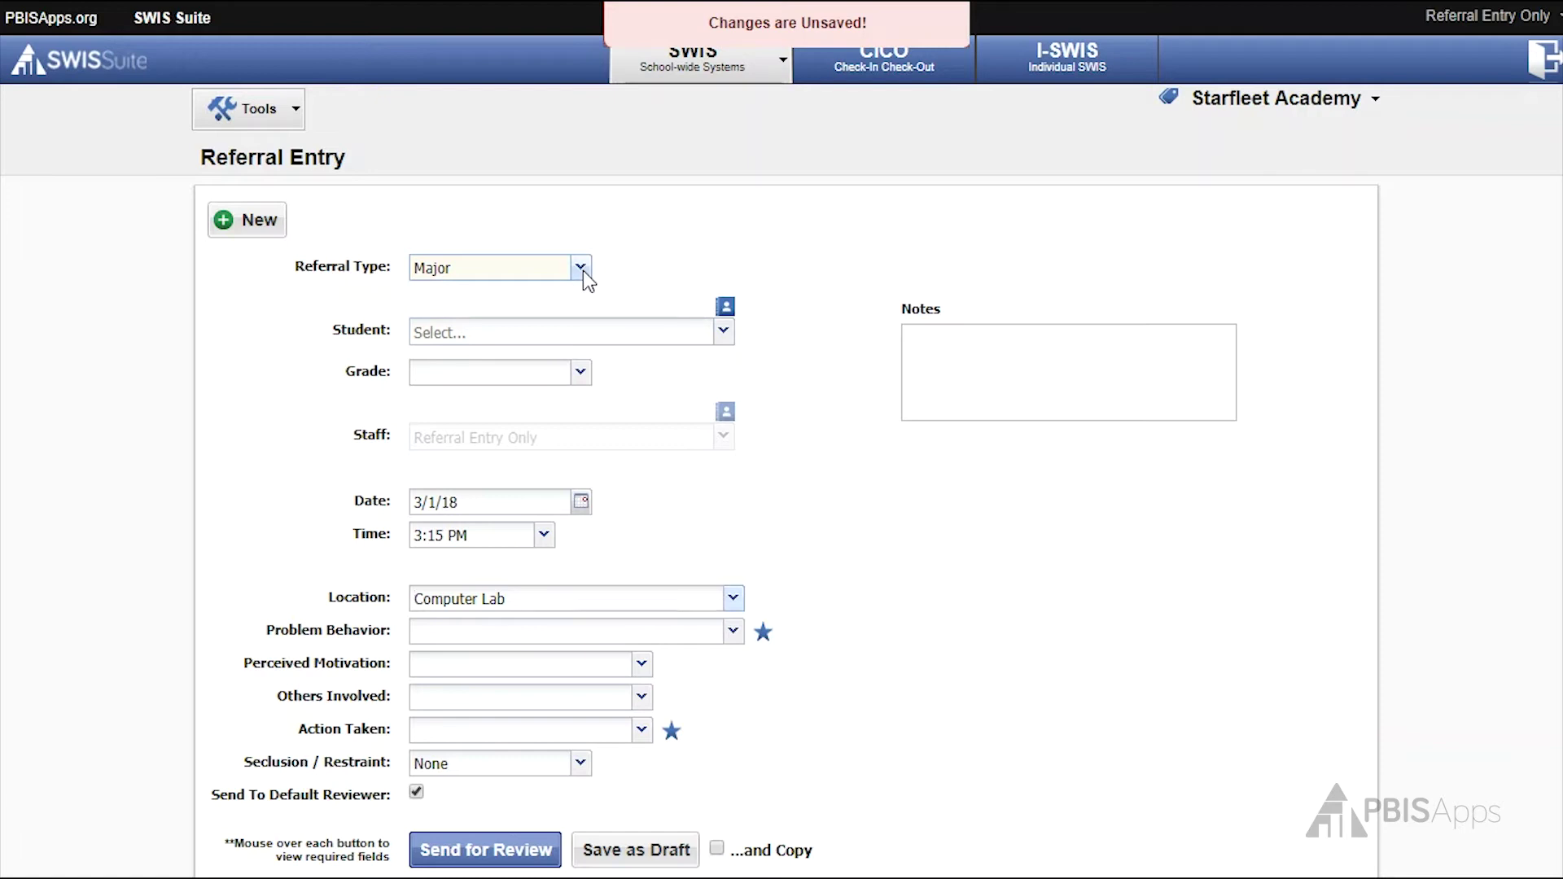
pyautogui.click(583, 270)
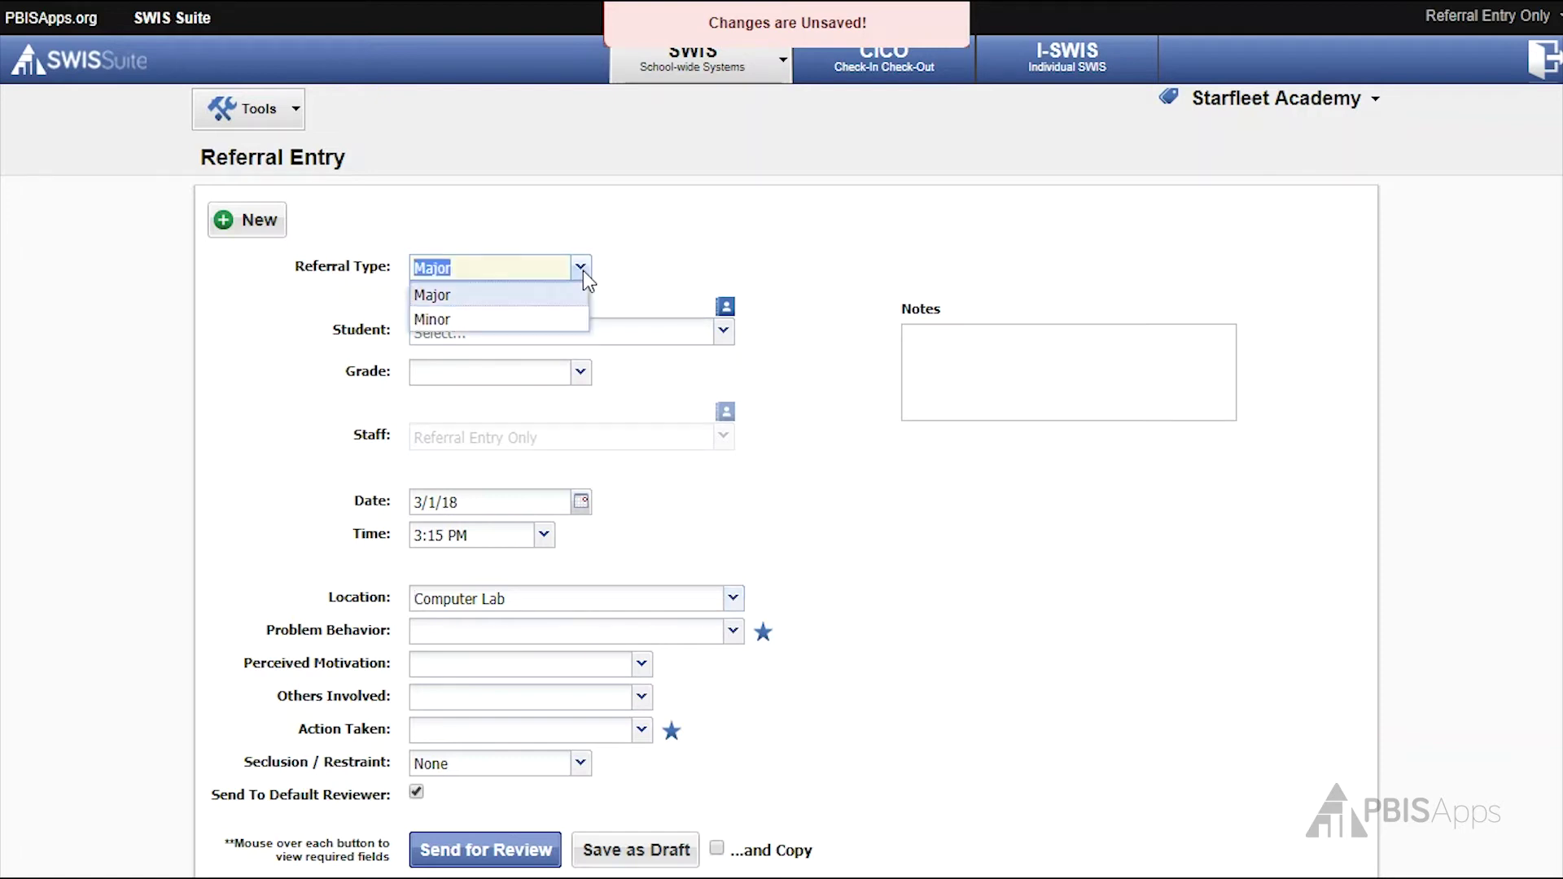
pyautogui.click(542, 319)
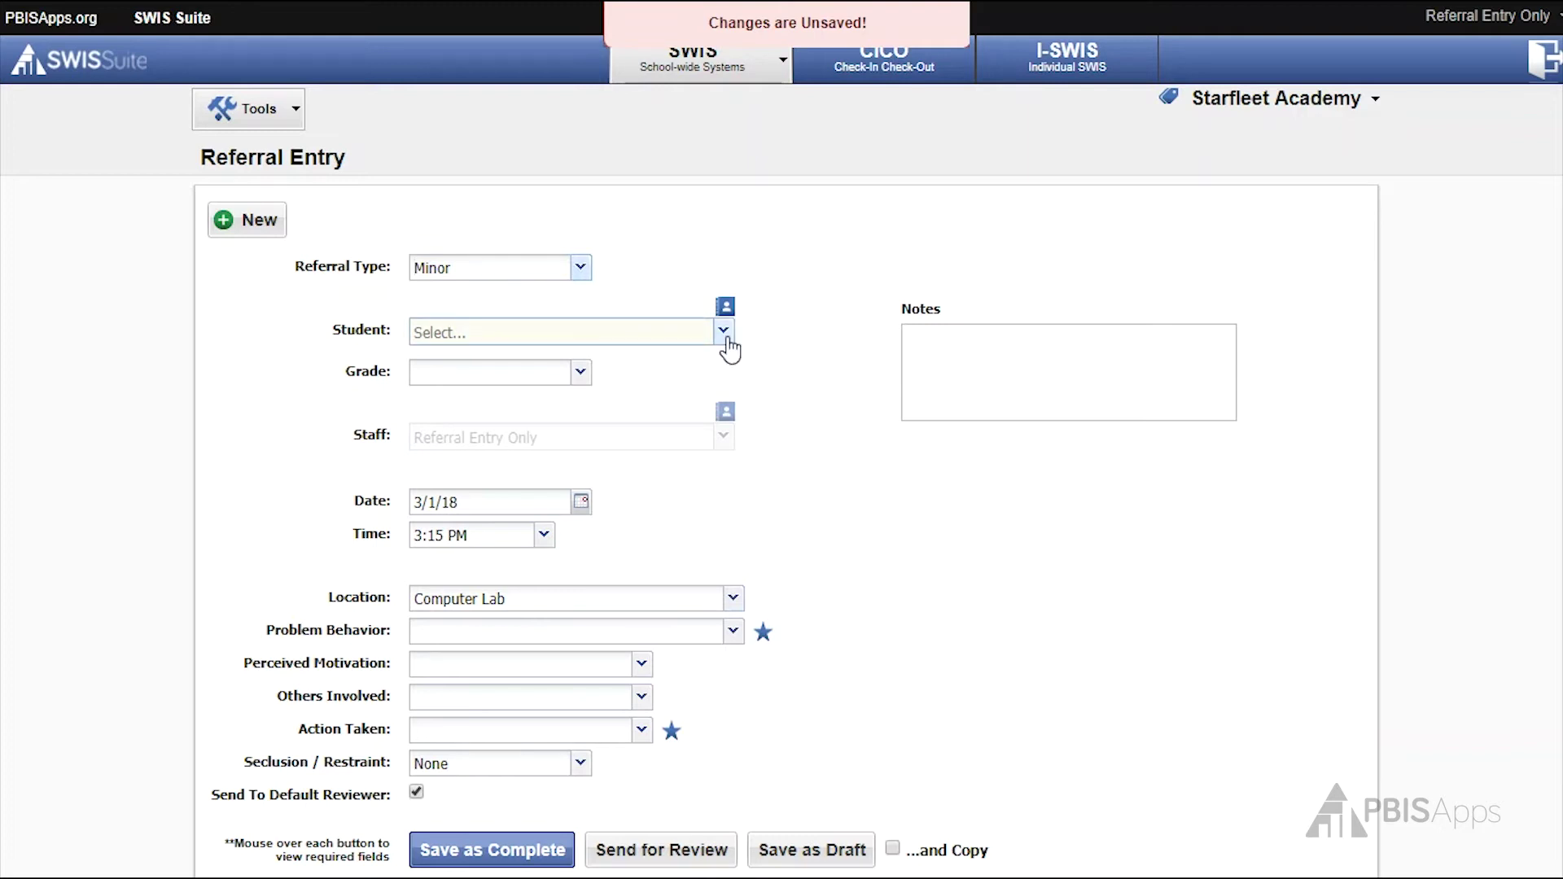
# Choose Beverly Crusher as the student and keep her grade at 5.
pyautogui.click(725, 334)
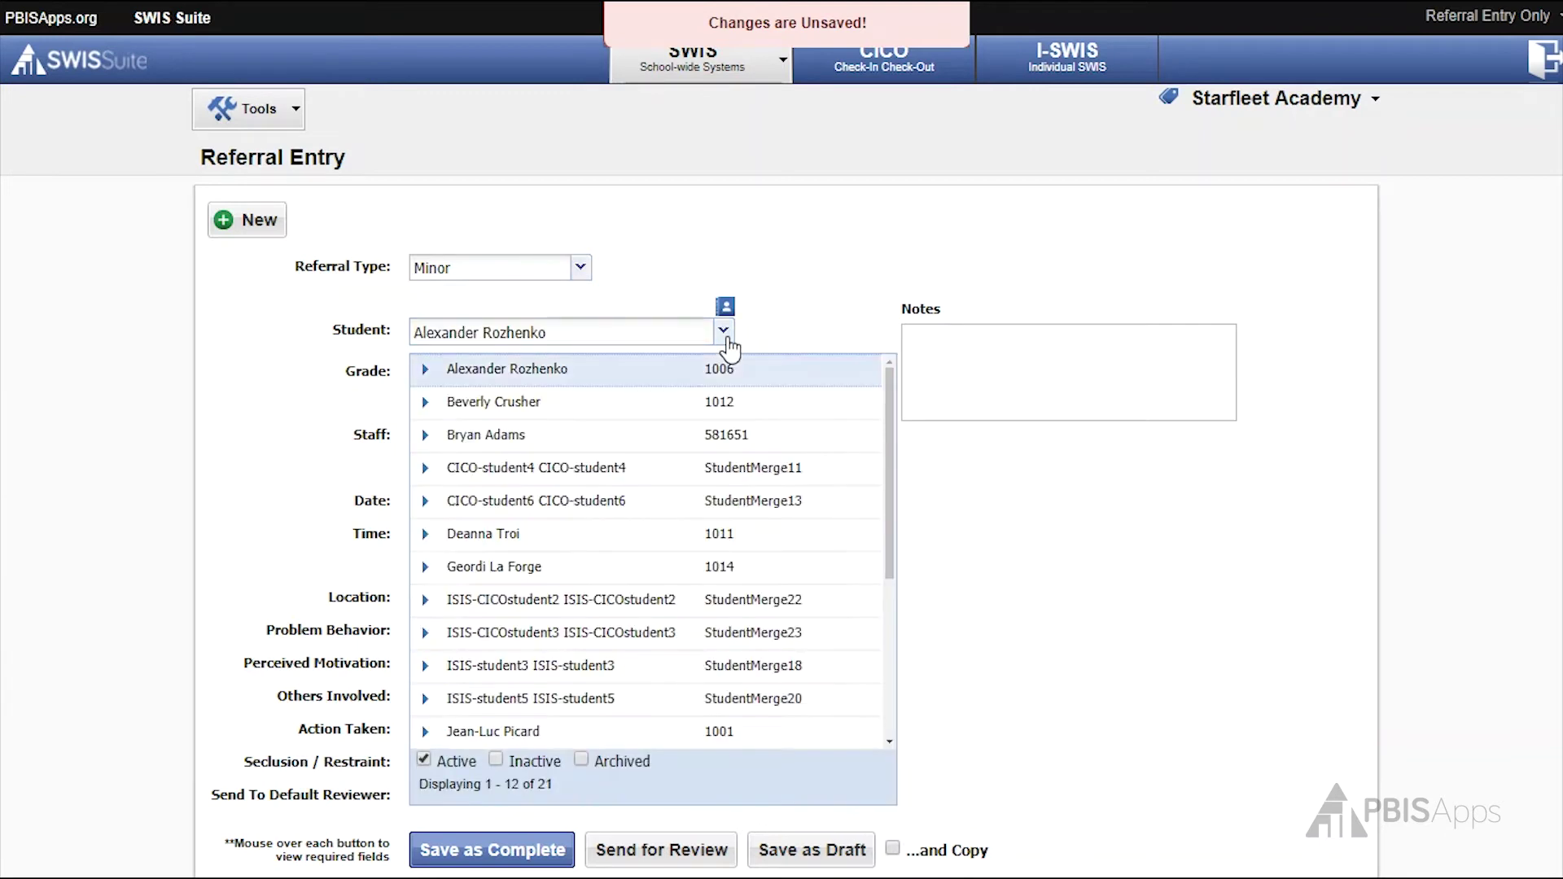
pyautogui.click(622, 412)
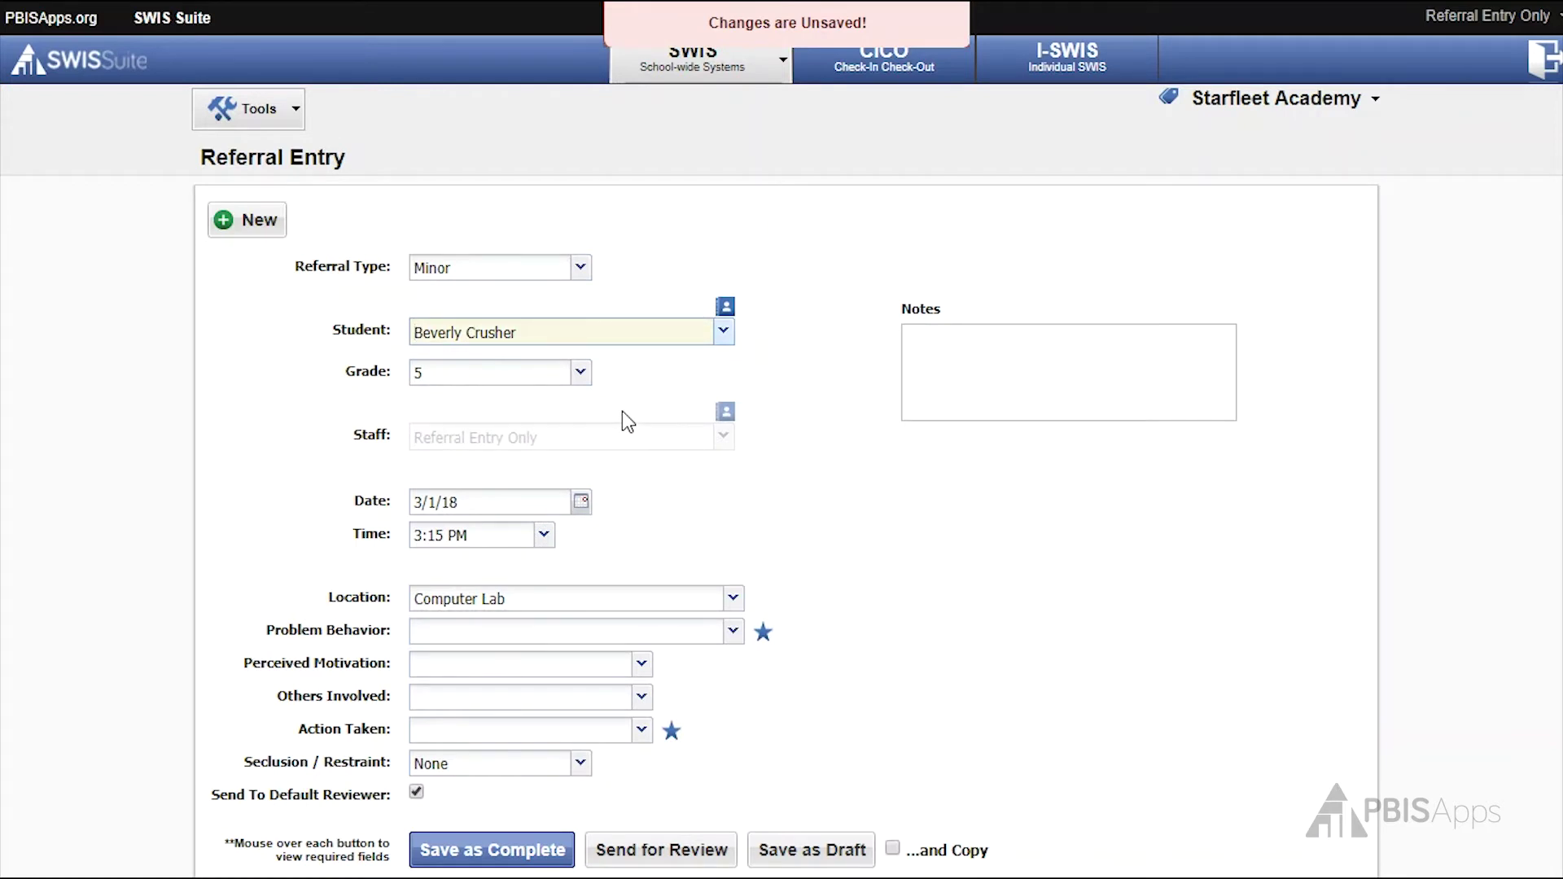
pyautogui.click(420, 374)
pyautogui.click(580, 374)
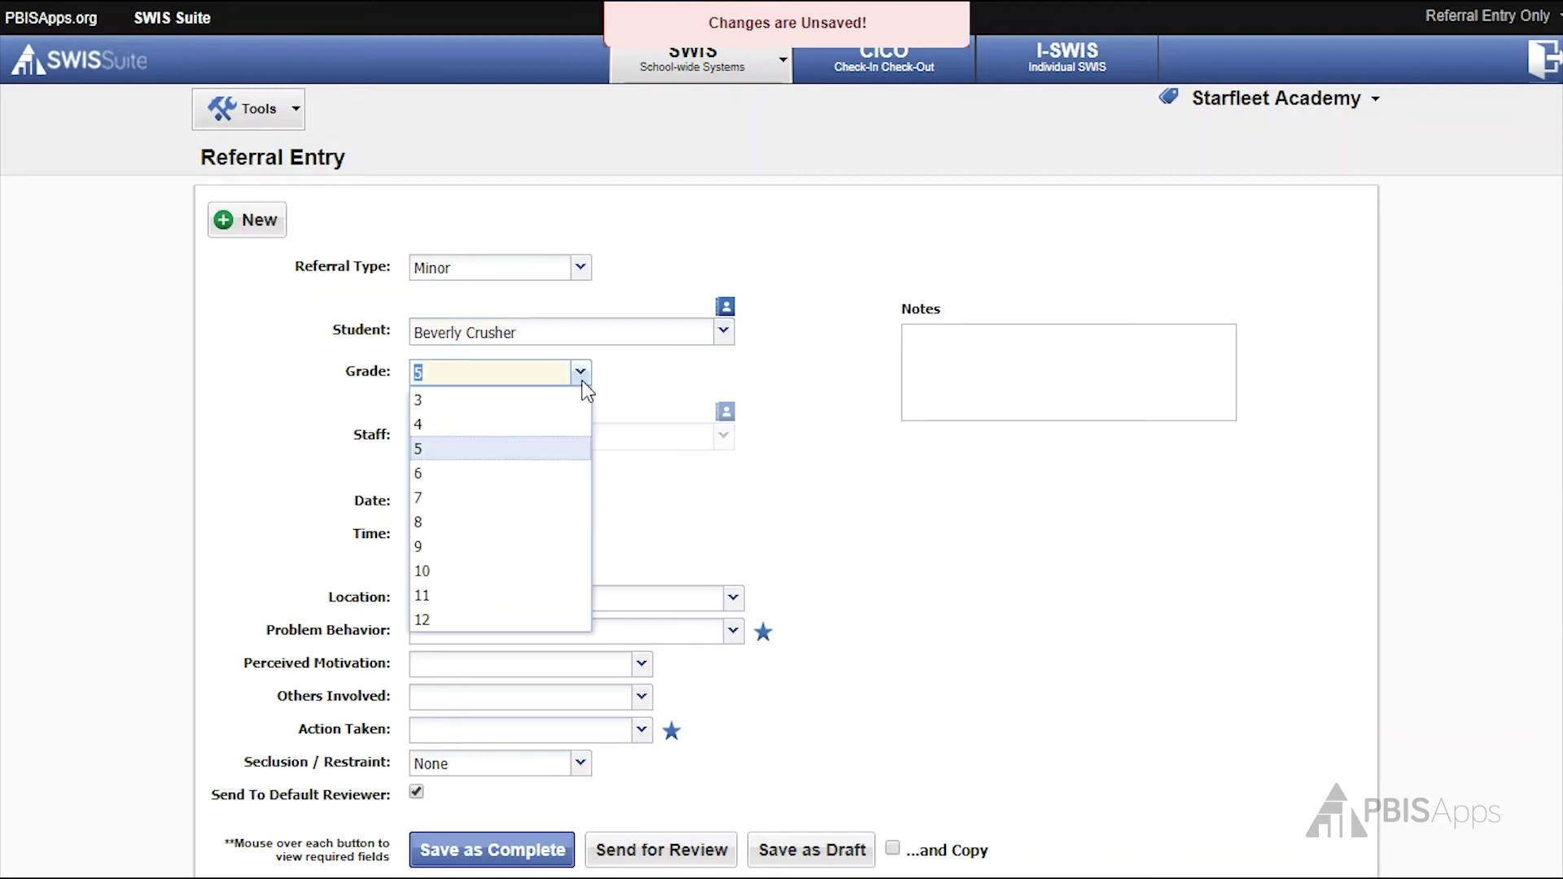
pyautogui.click(582, 382)
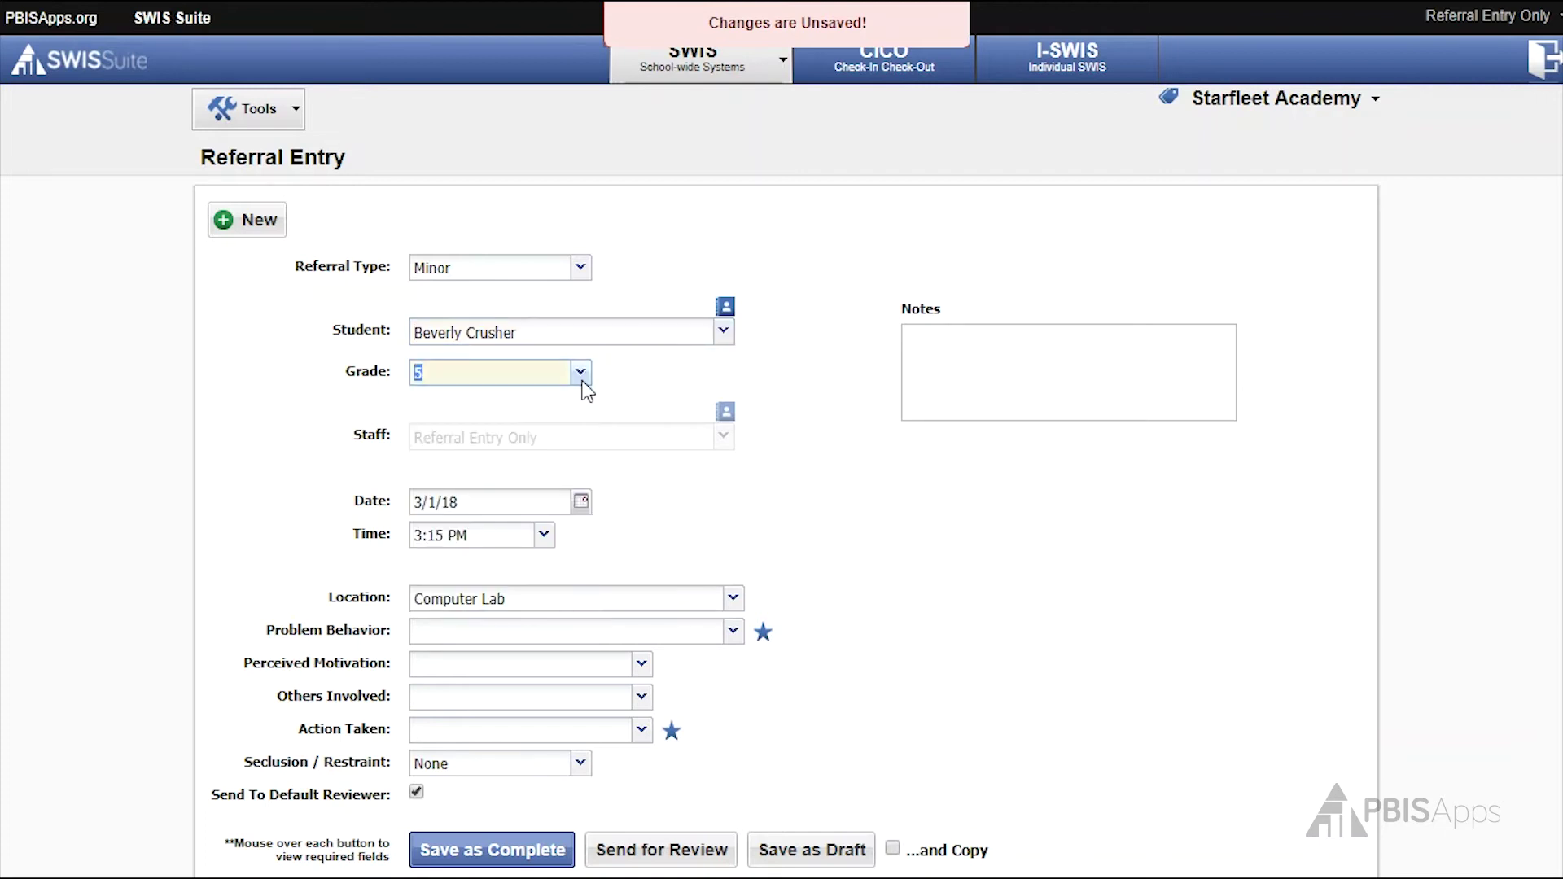
pyautogui.click(583, 443)
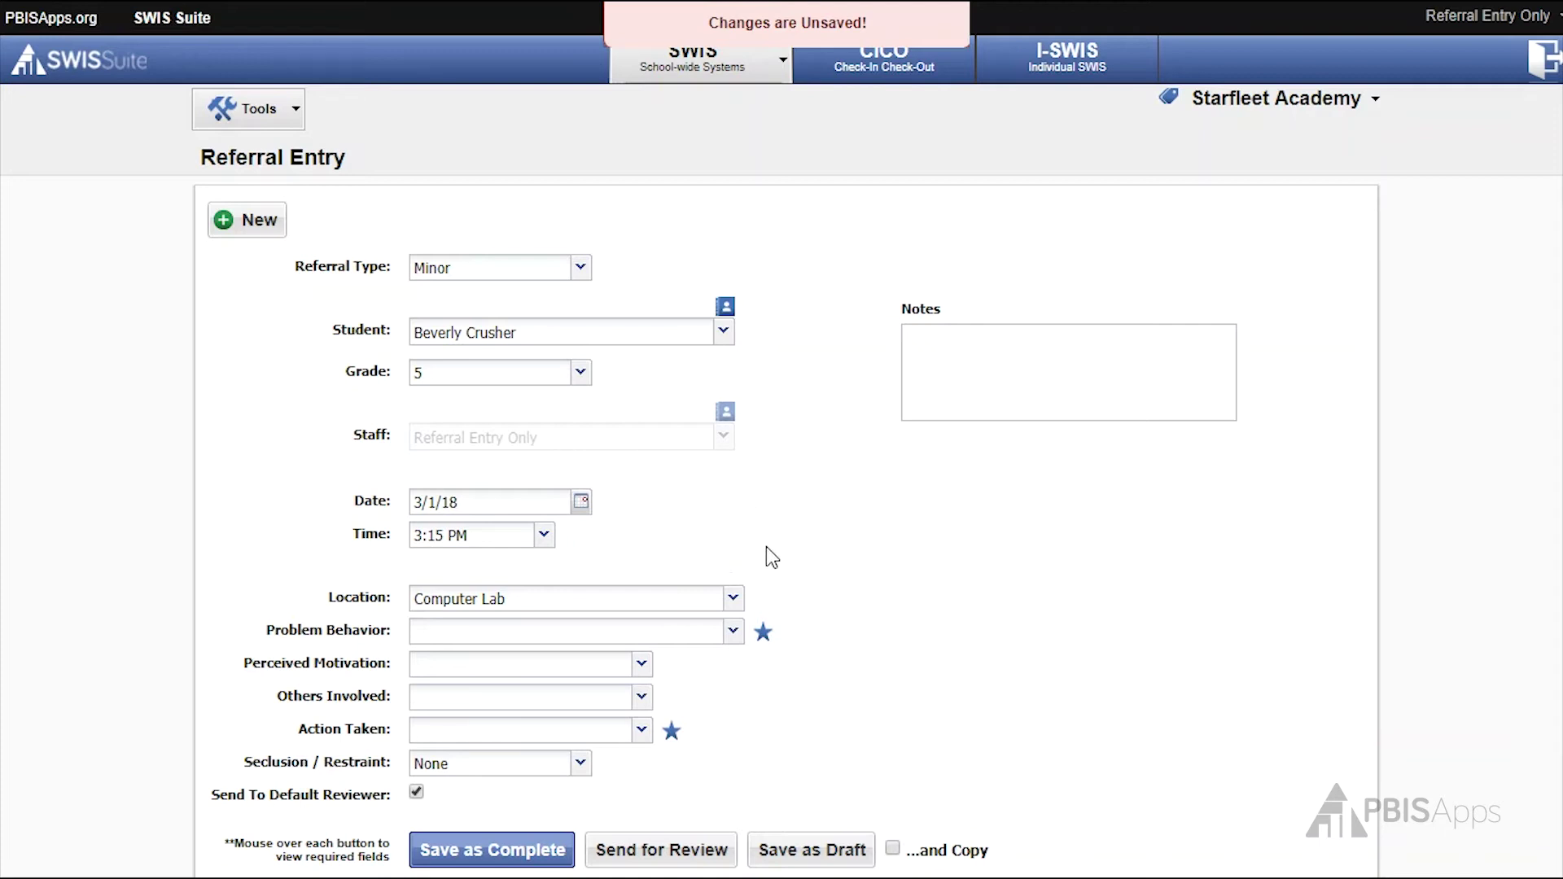
pyautogui.click(734, 629)
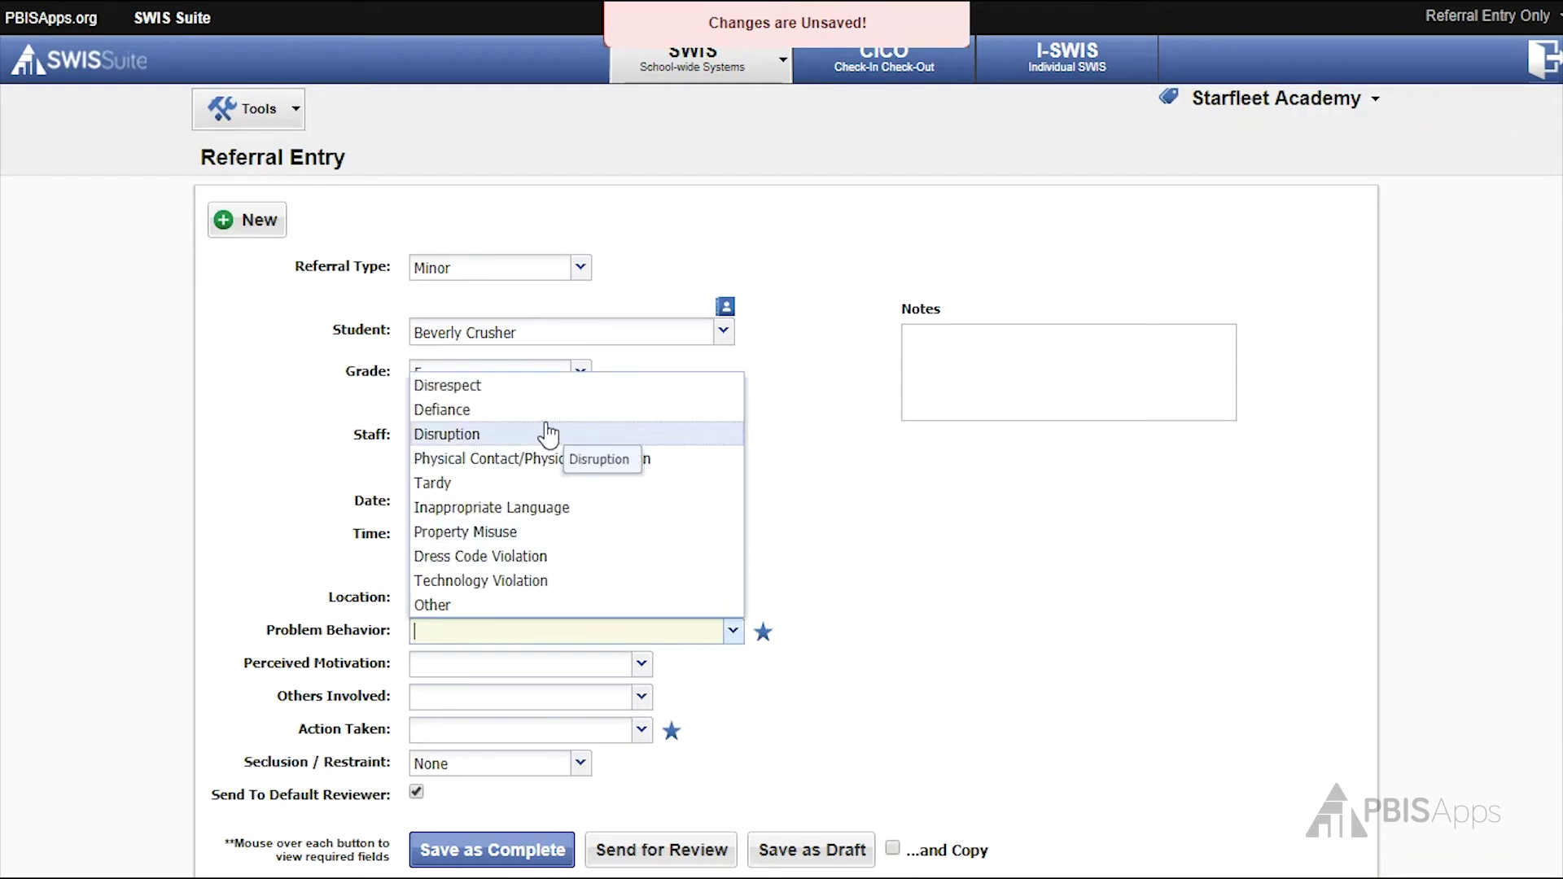
# Record Defiance as the behavior, Avoid Tasks/Activities as motivation, and no others involved.
pyautogui.click(544, 431)
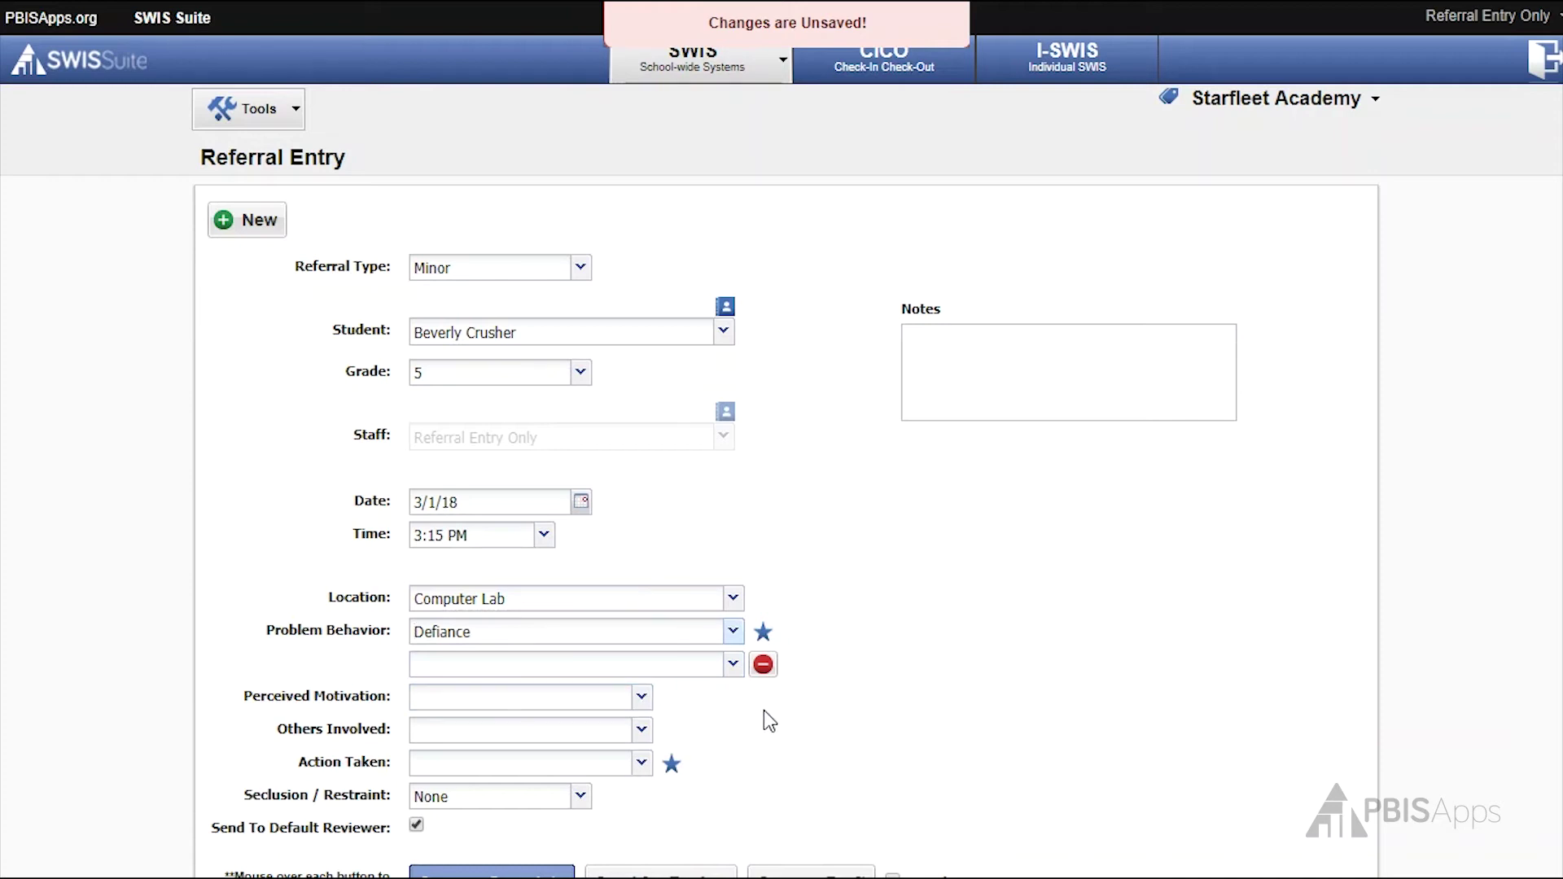
pyautogui.click(640, 701)
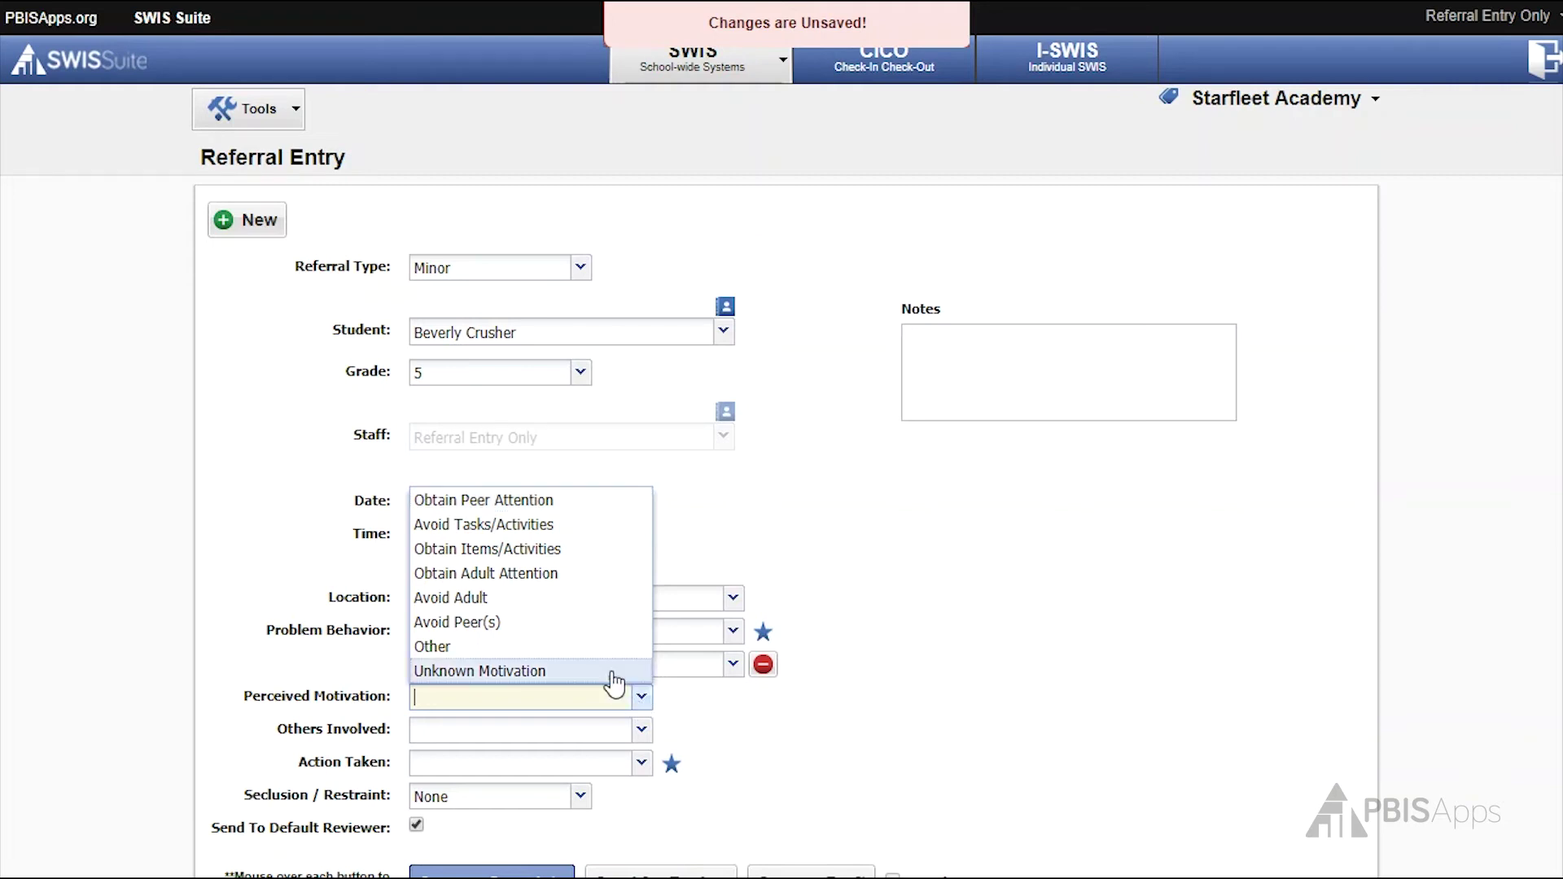
pyautogui.click(557, 526)
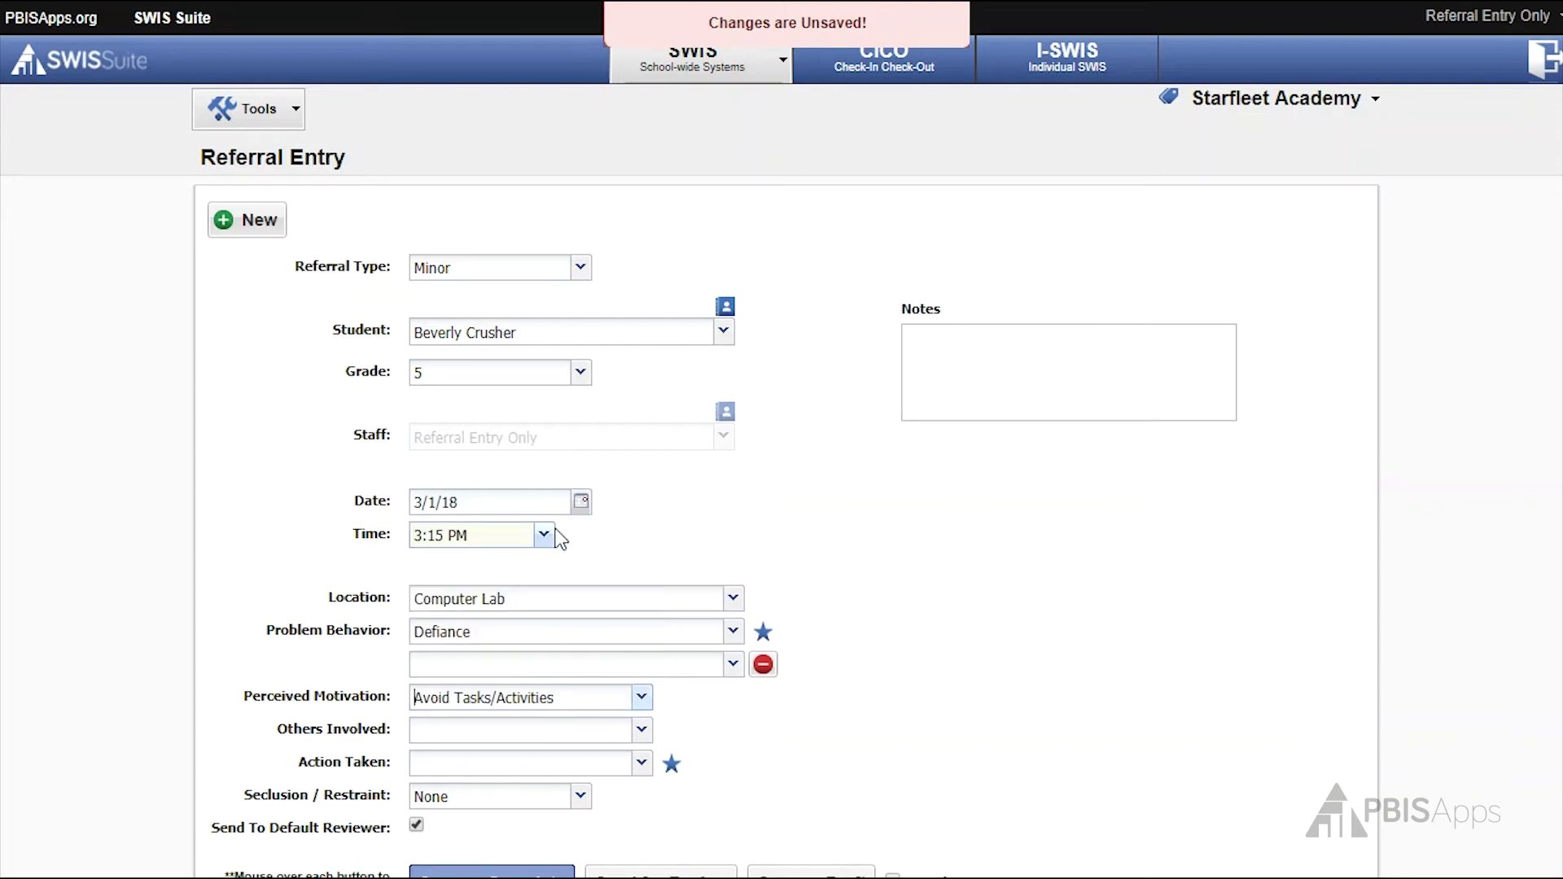
pyautogui.click(642, 730)
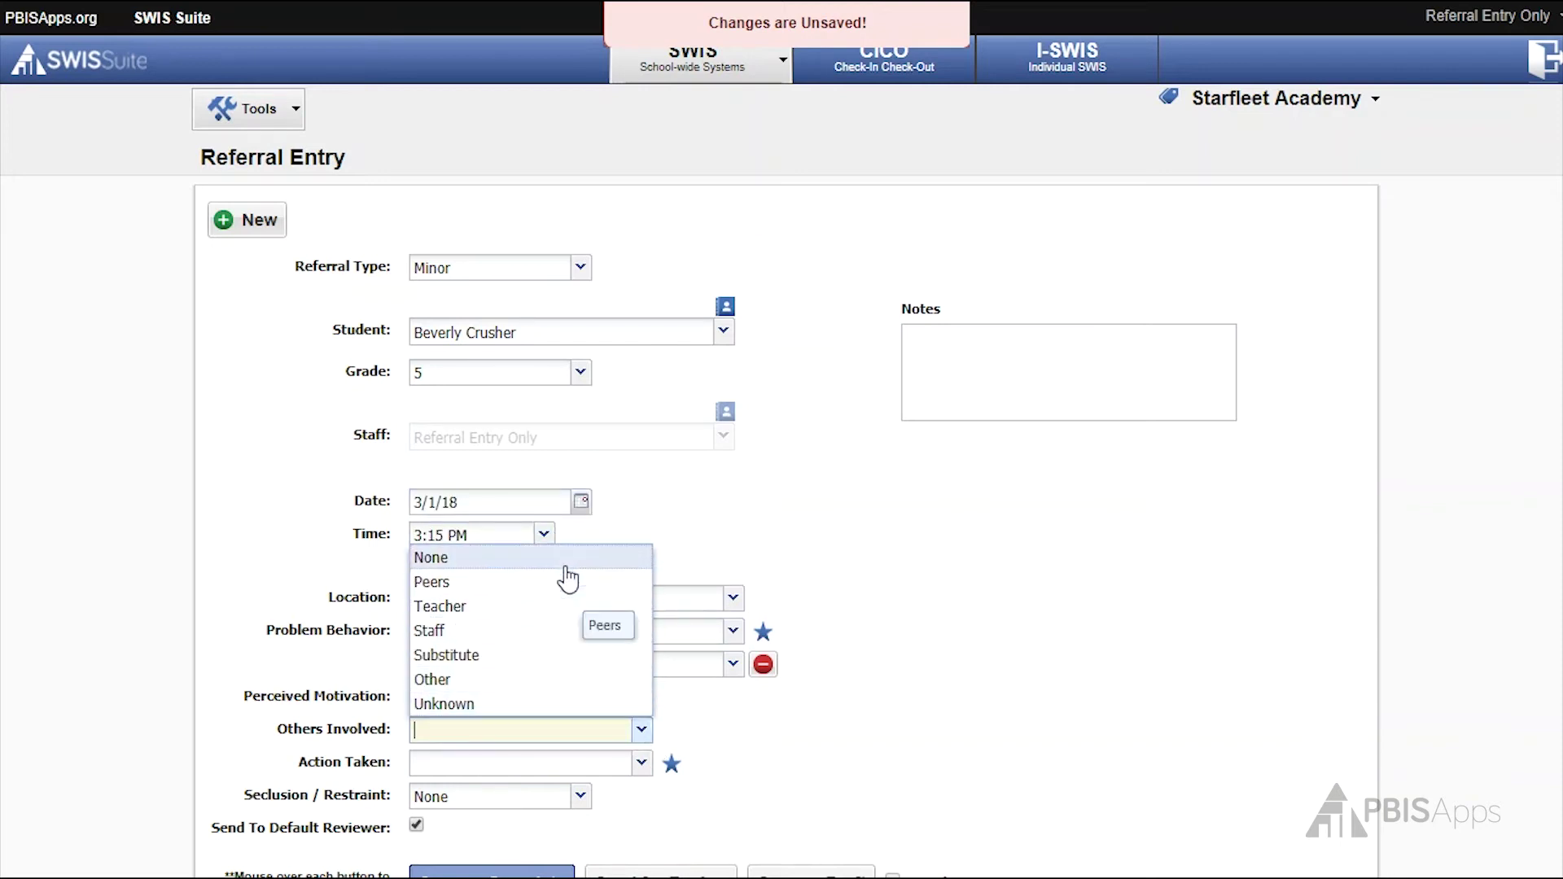
pyautogui.click(564, 557)
# Set the action taken to Conference with Student and save the referral as complete.
pyautogui.click(641, 763)
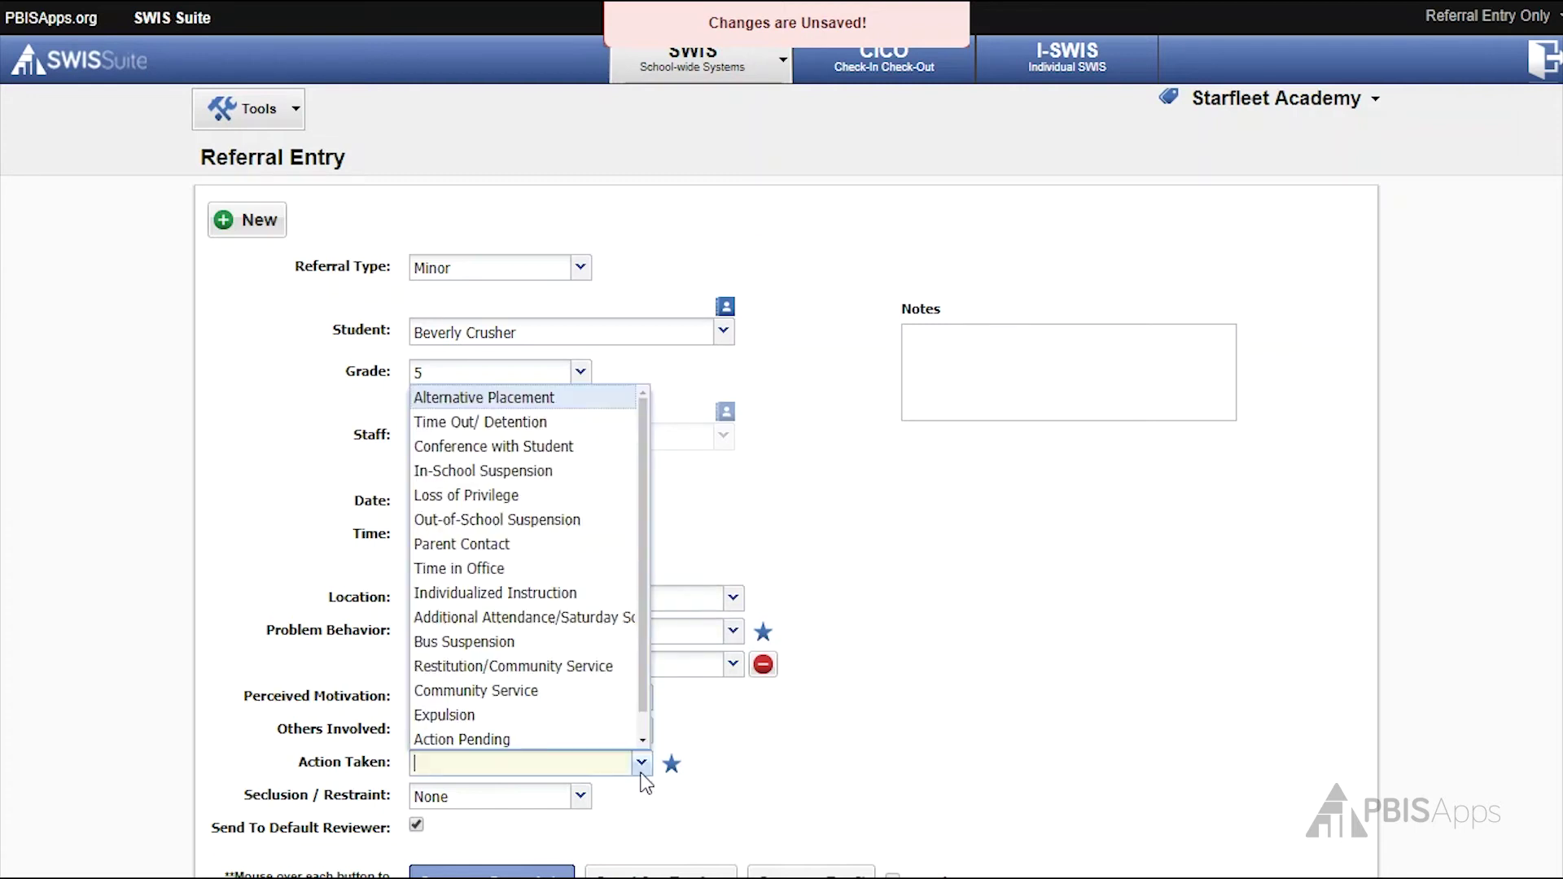
pyautogui.click(550, 448)
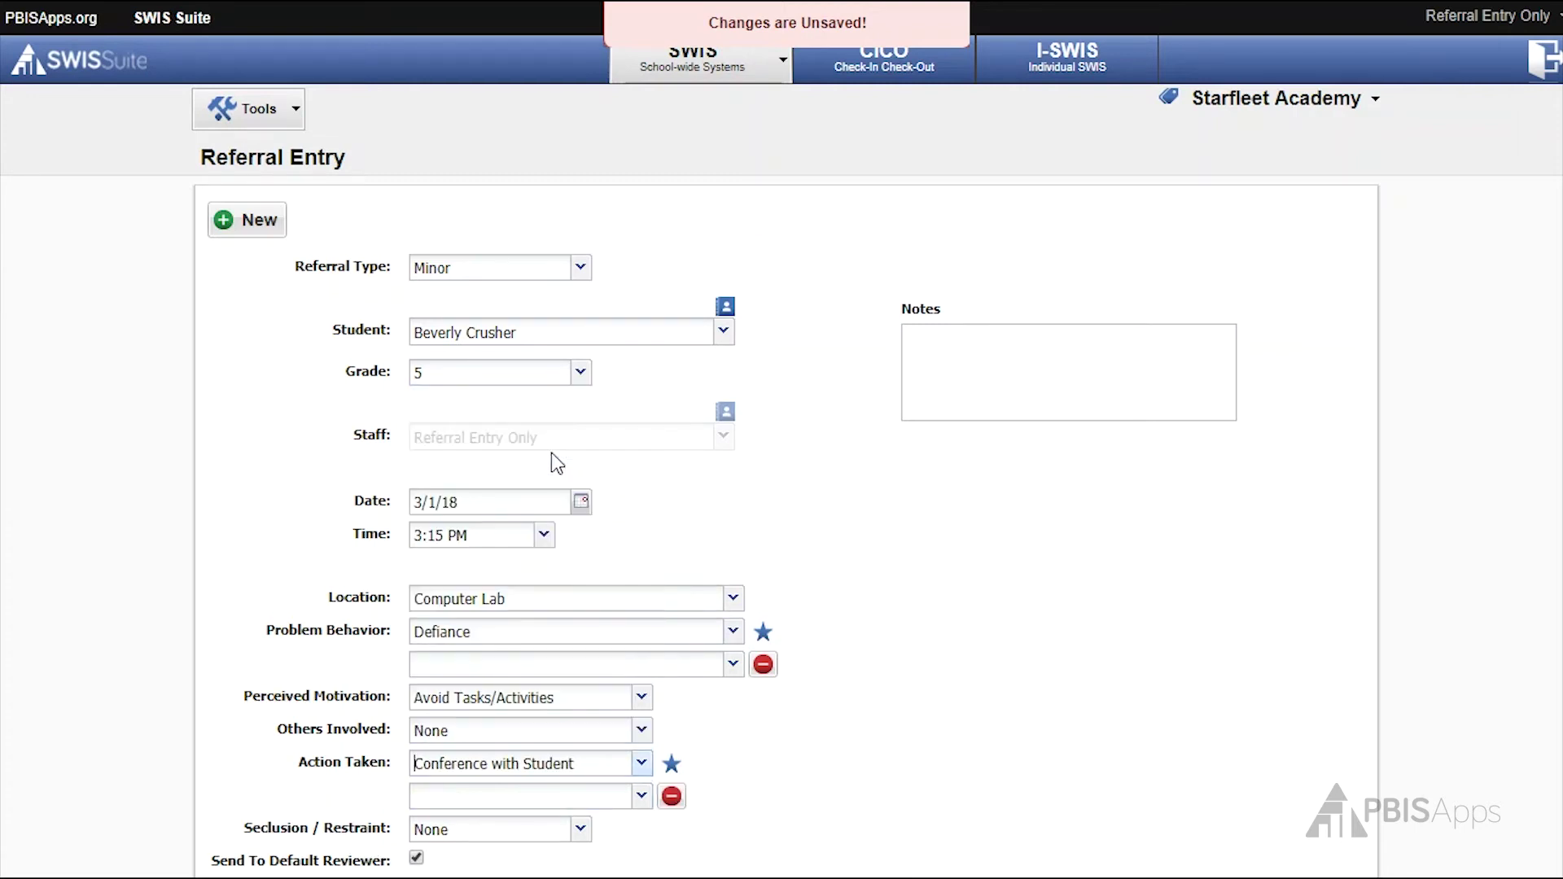
pyautogui.scroll(-3, 887, 692)
pyautogui.moveTo(491, 732)
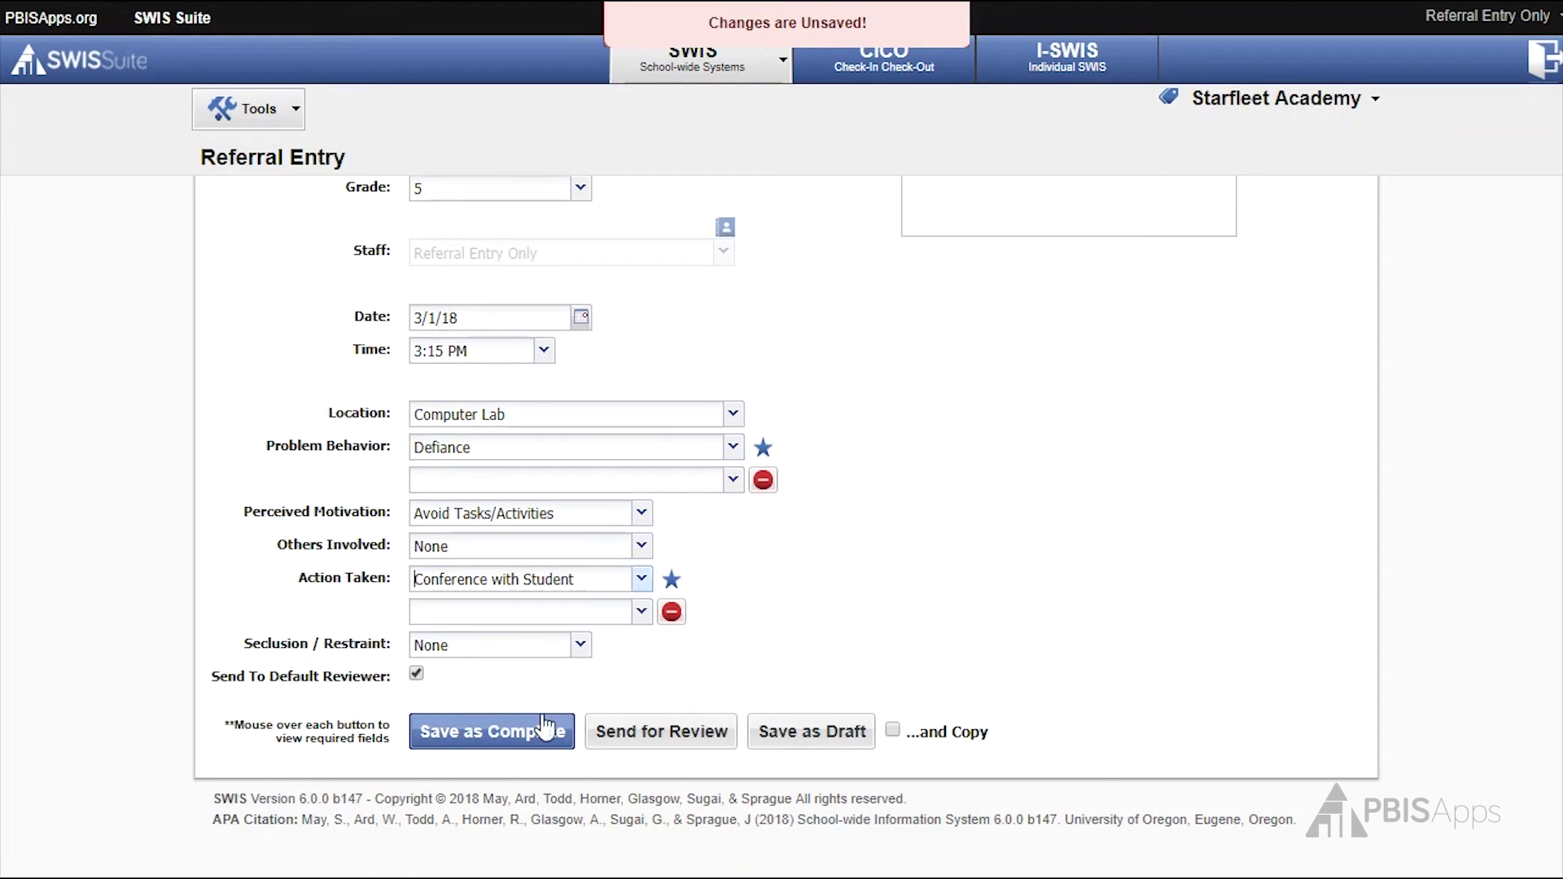
pyautogui.click(508, 736)
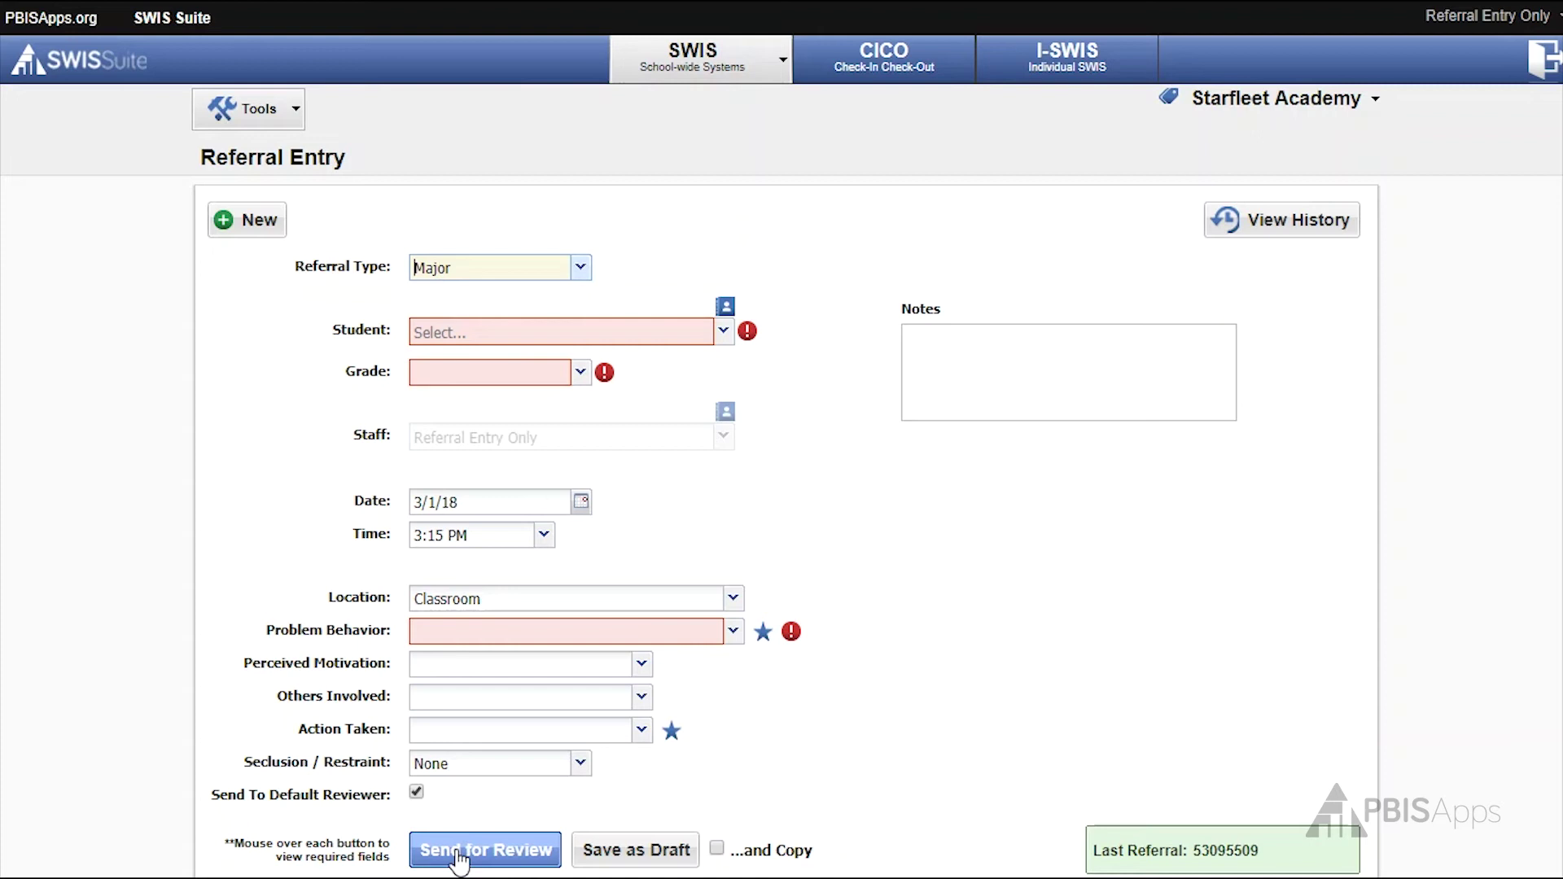
# Open the list of active students on the fresh major referral form.
pyautogui.click(724, 331)
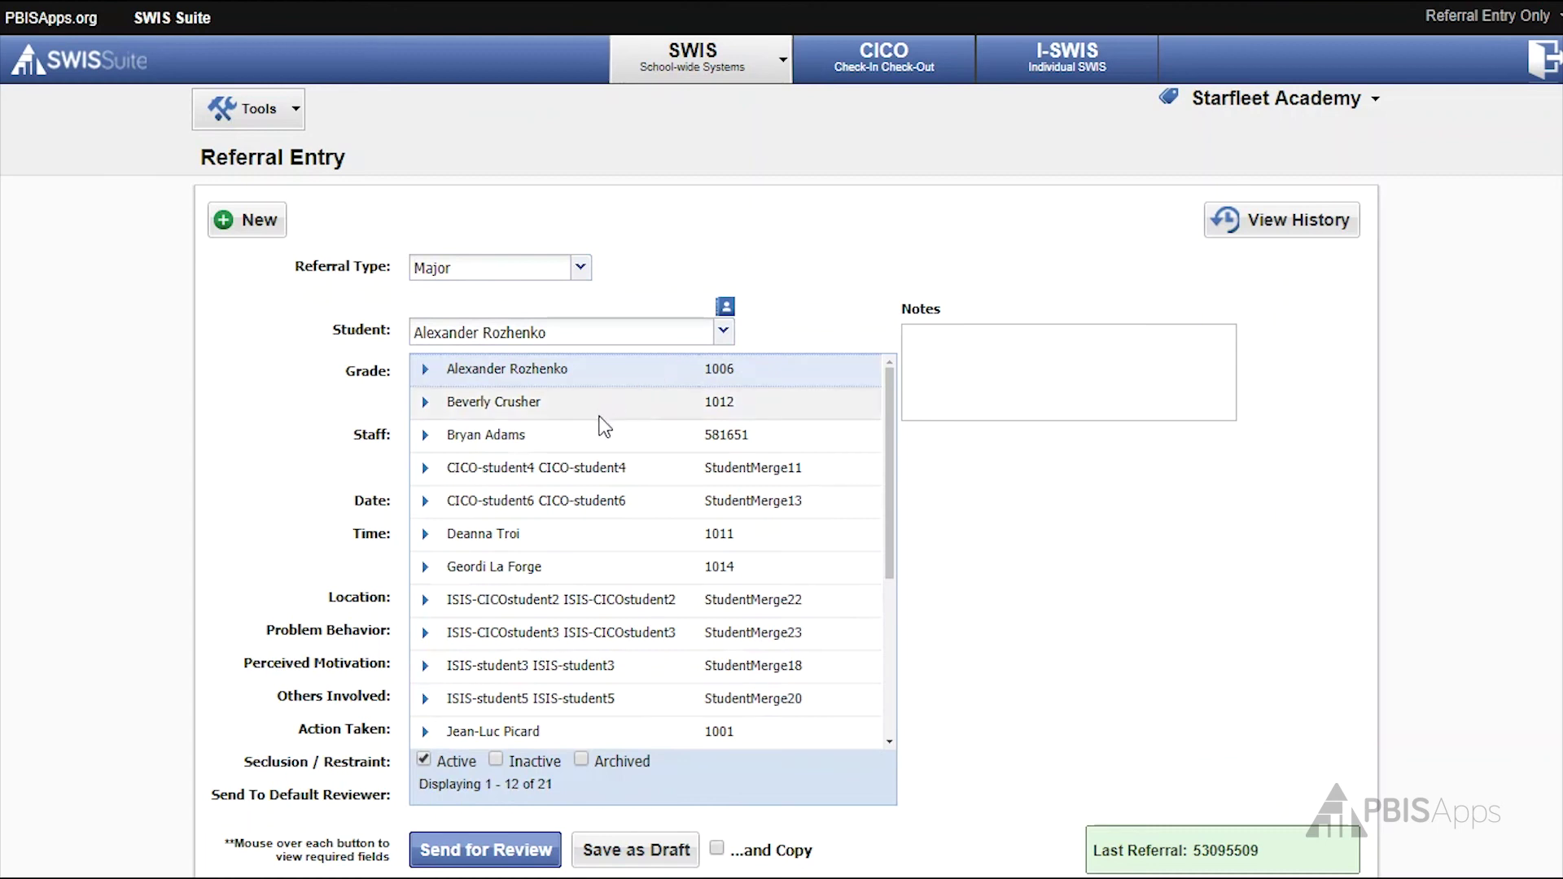
# Fill in a grade-5 student, Skip class, and Avoid Adult, and turn off default-reviewer sending.
pyautogui.click(589, 373)
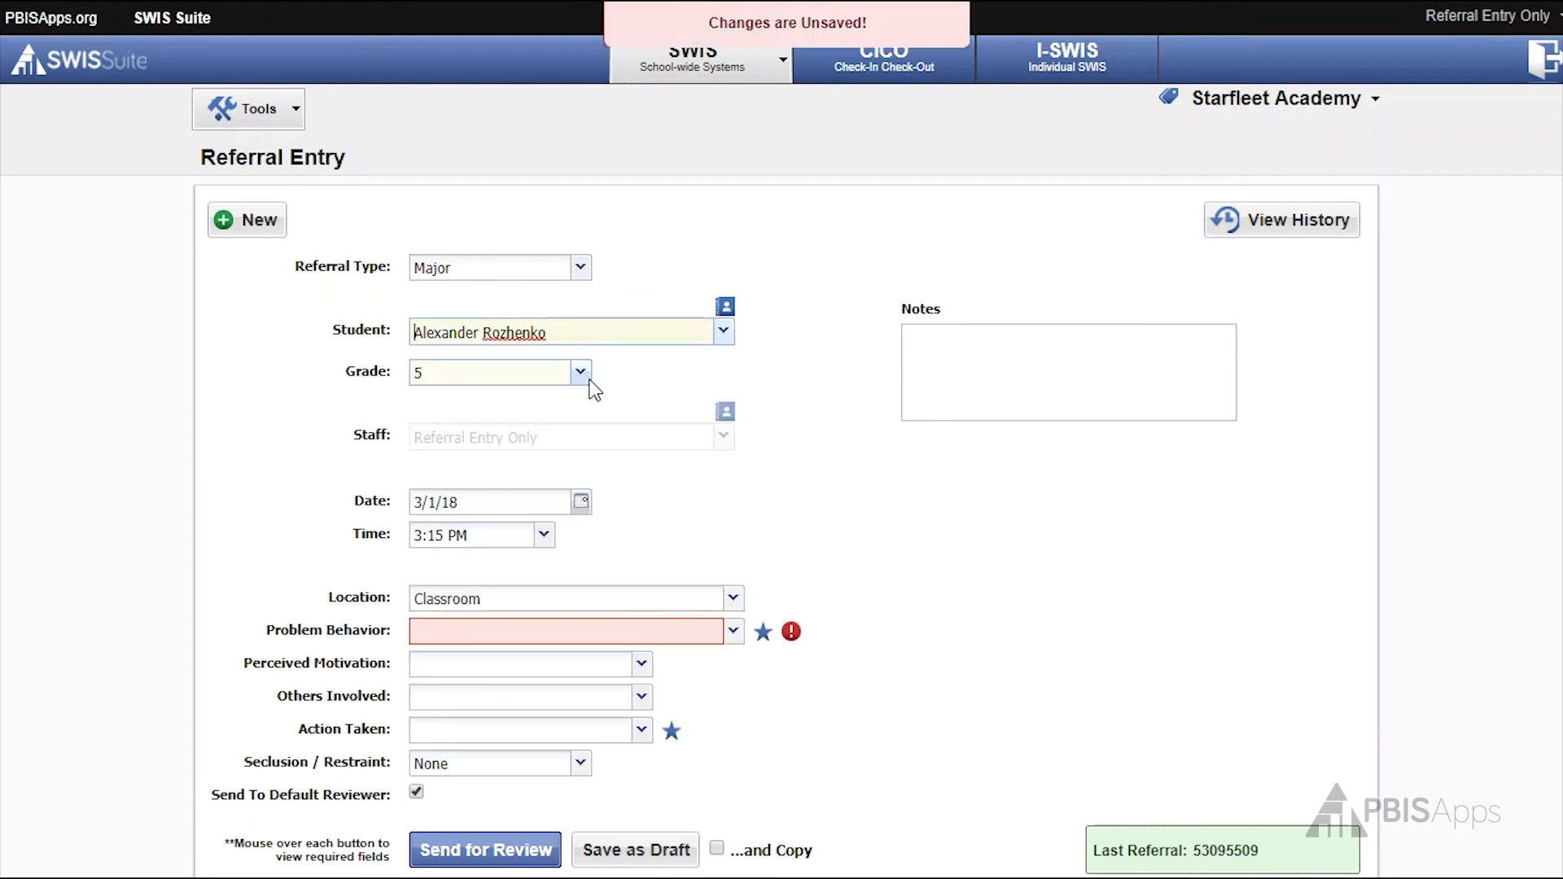
pyautogui.click(733, 635)
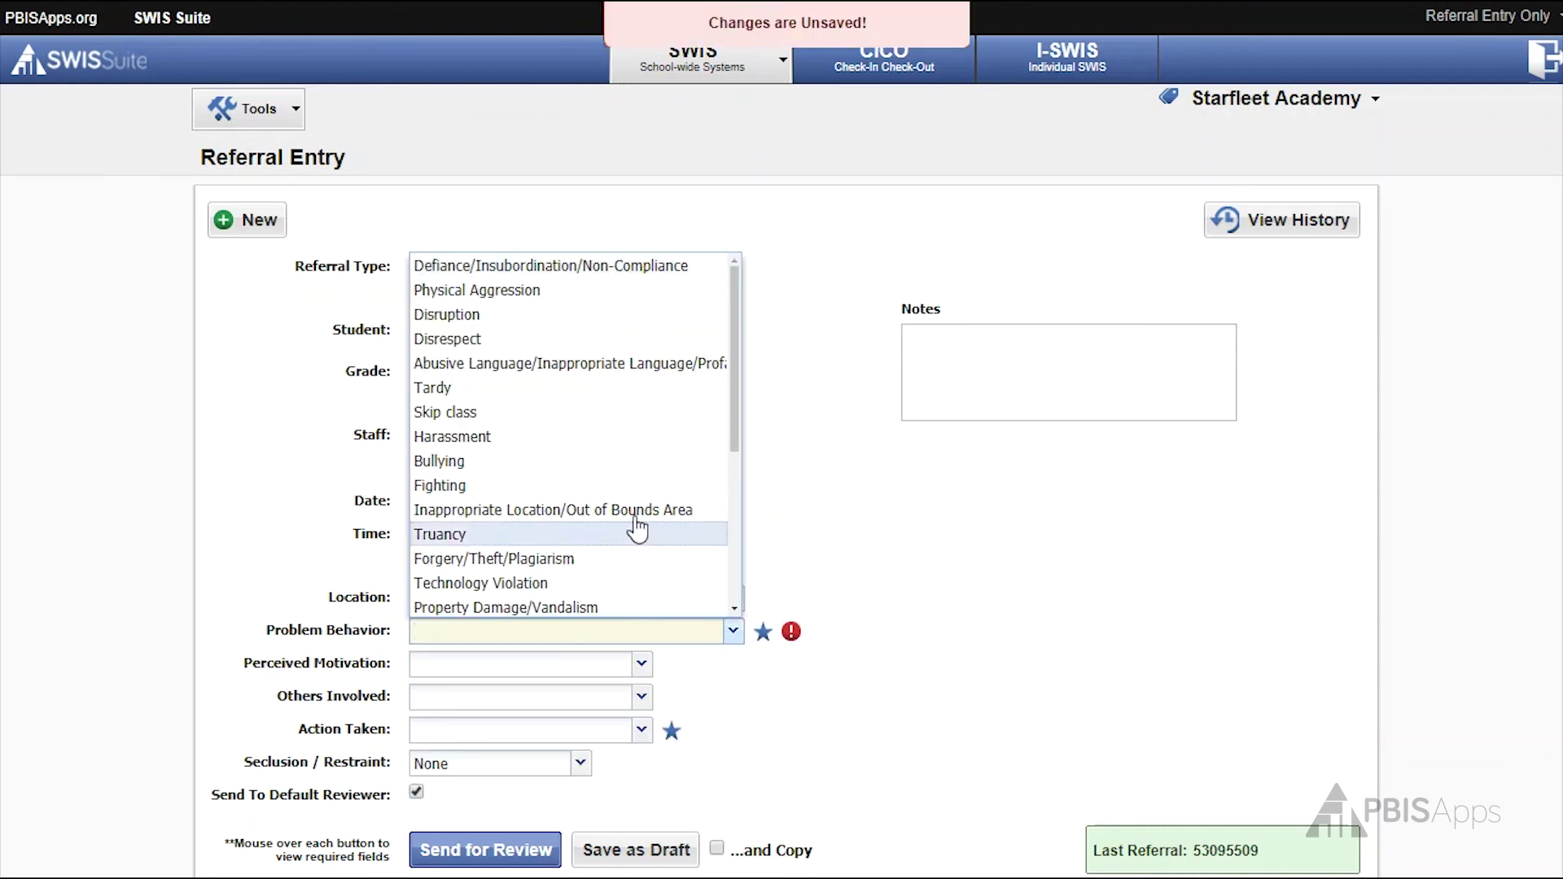
pyautogui.click(673, 412)
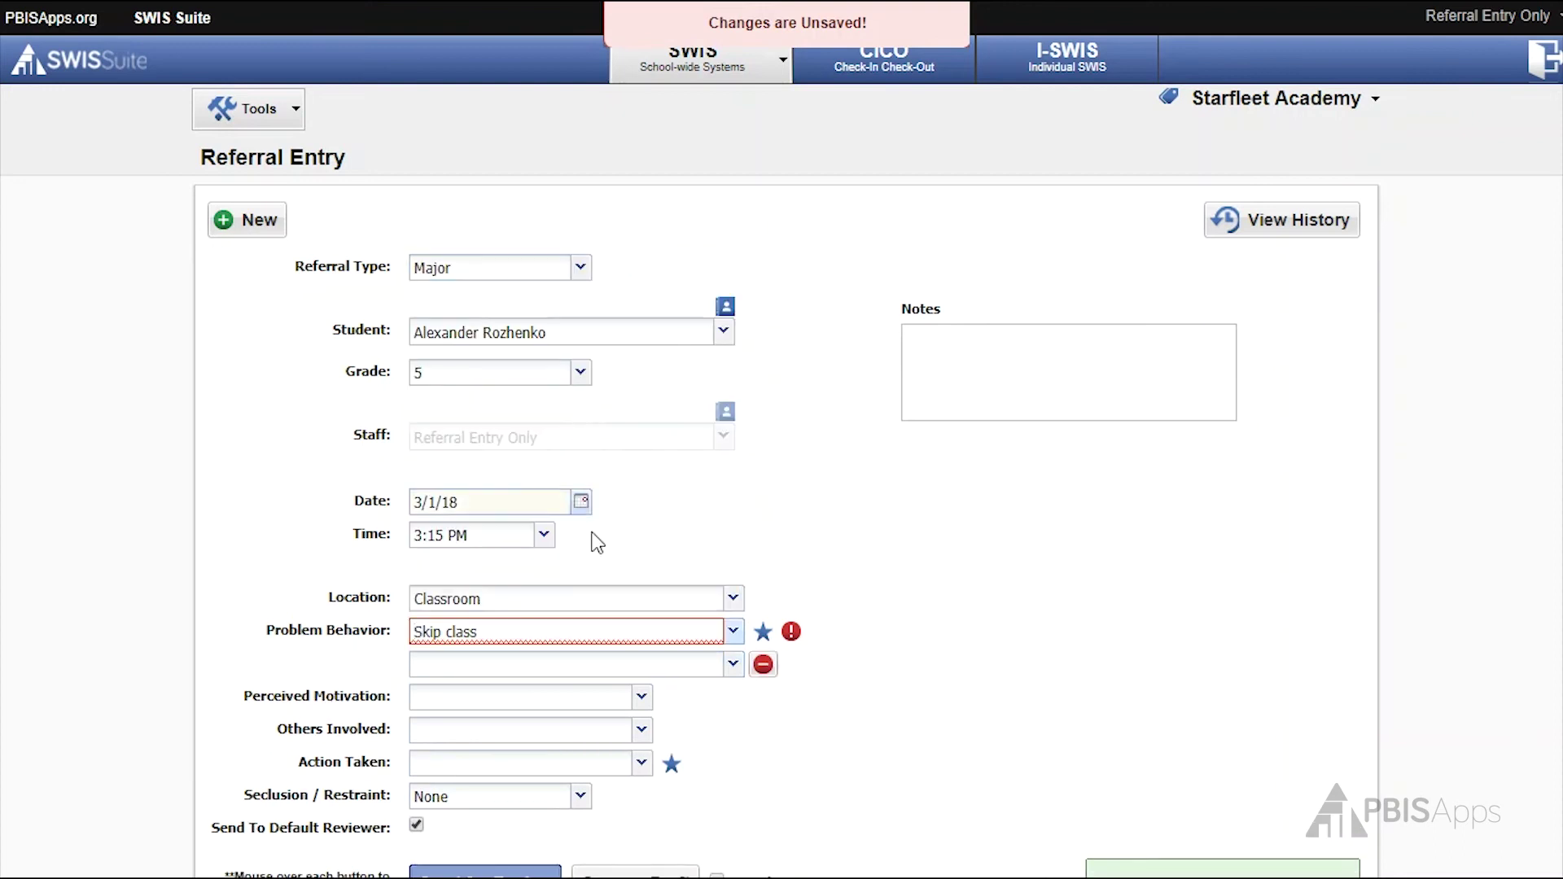
pyautogui.click(640, 698)
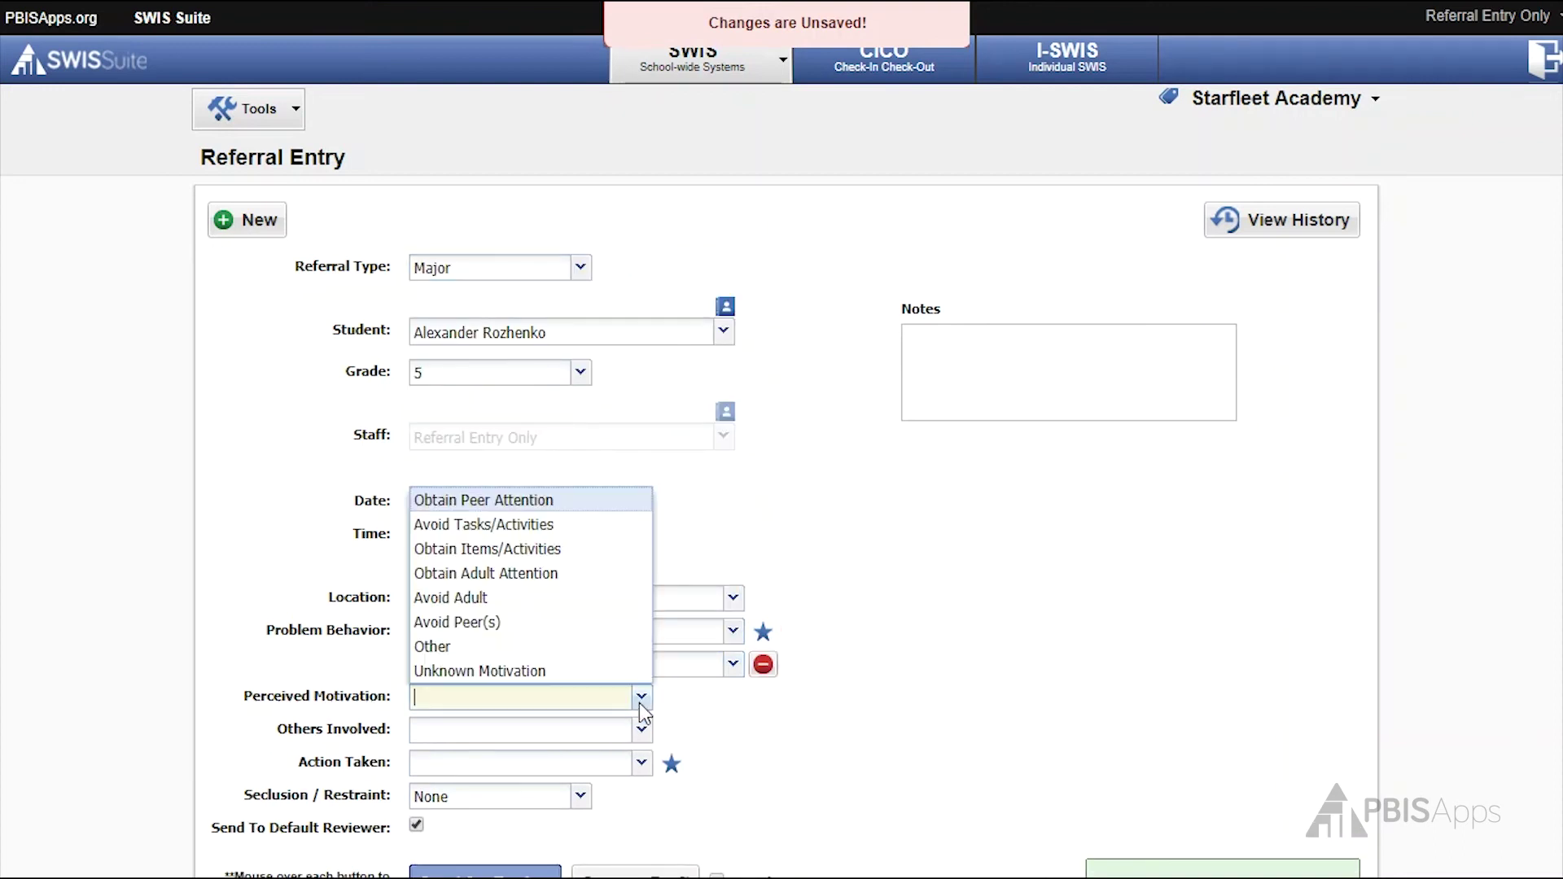
pyautogui.click(539, 602)
pyautogui.scroll(-2, 757, 674)
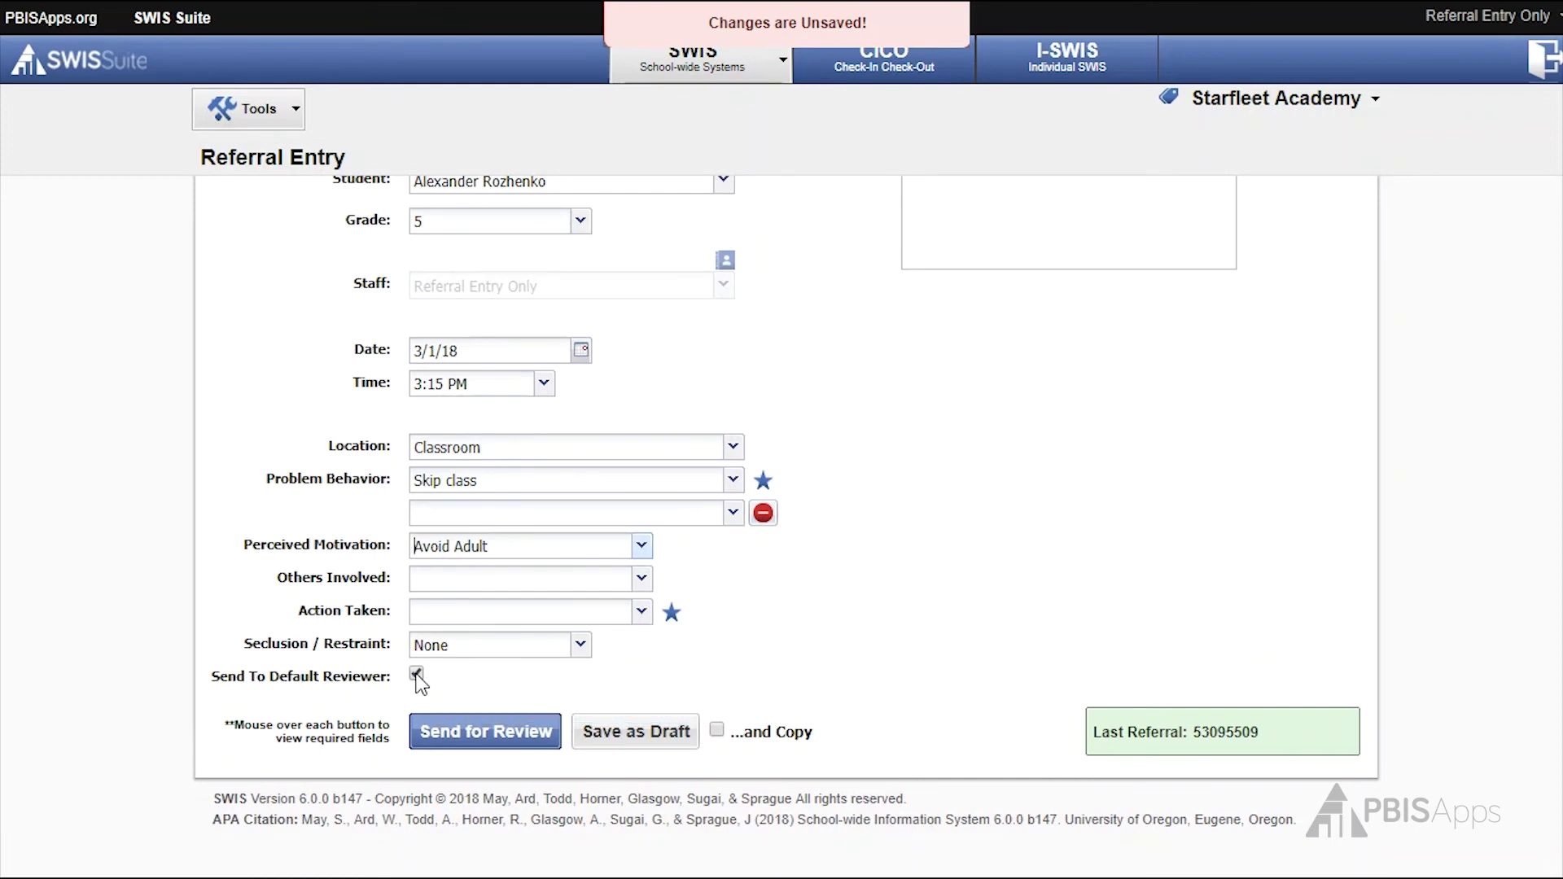
pyautogui.click(417, 675)
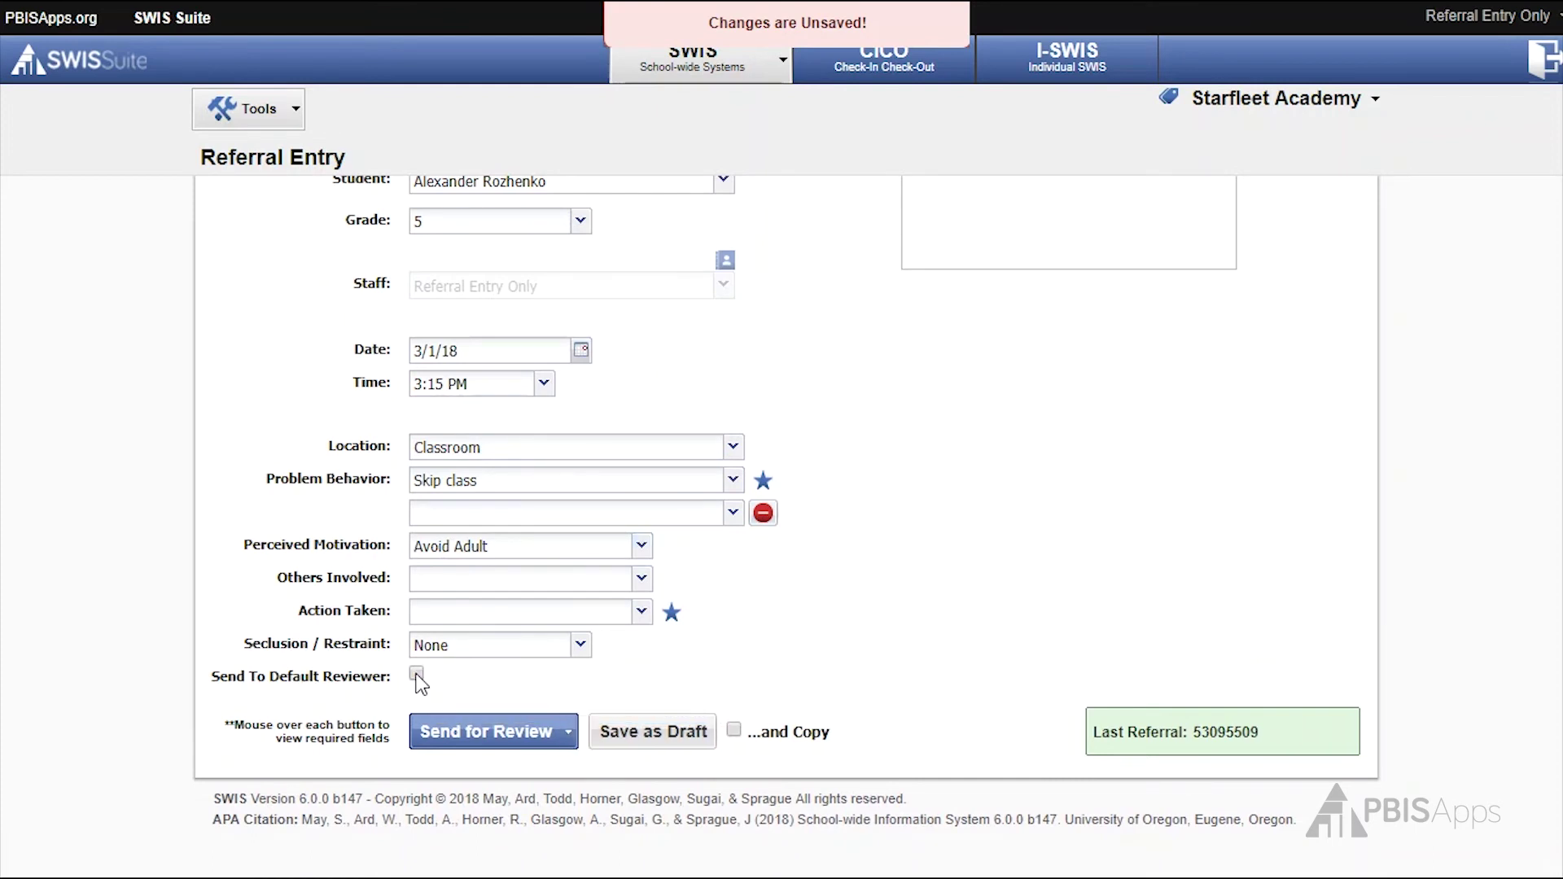
# Send the major referral for review to the second, non-default reviewer.
pyautogui.click(570, 735)
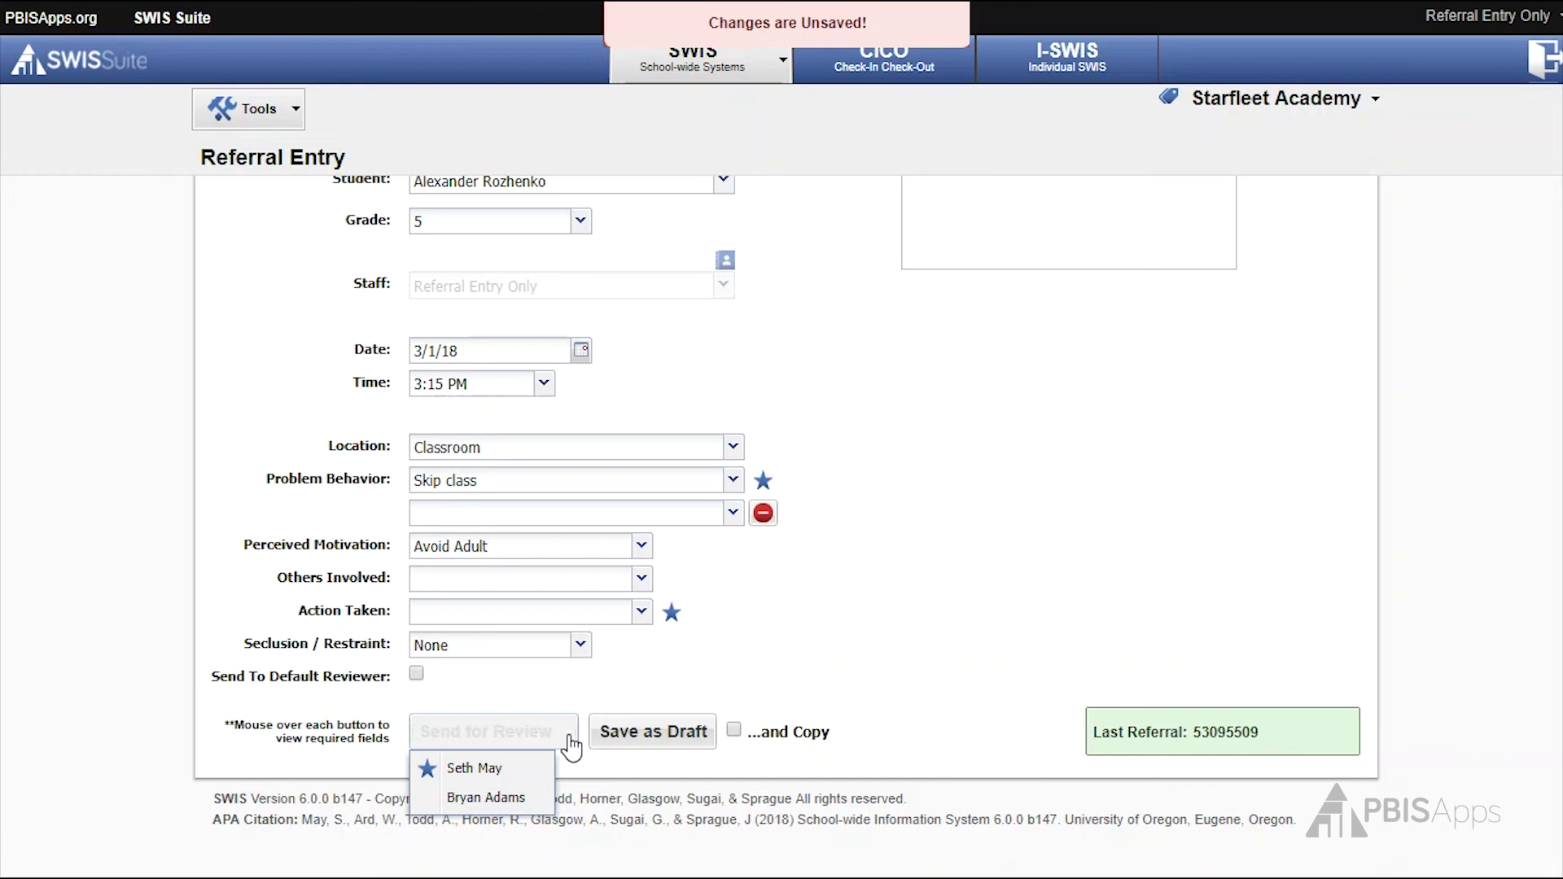
pyautogui.click(479, 798)
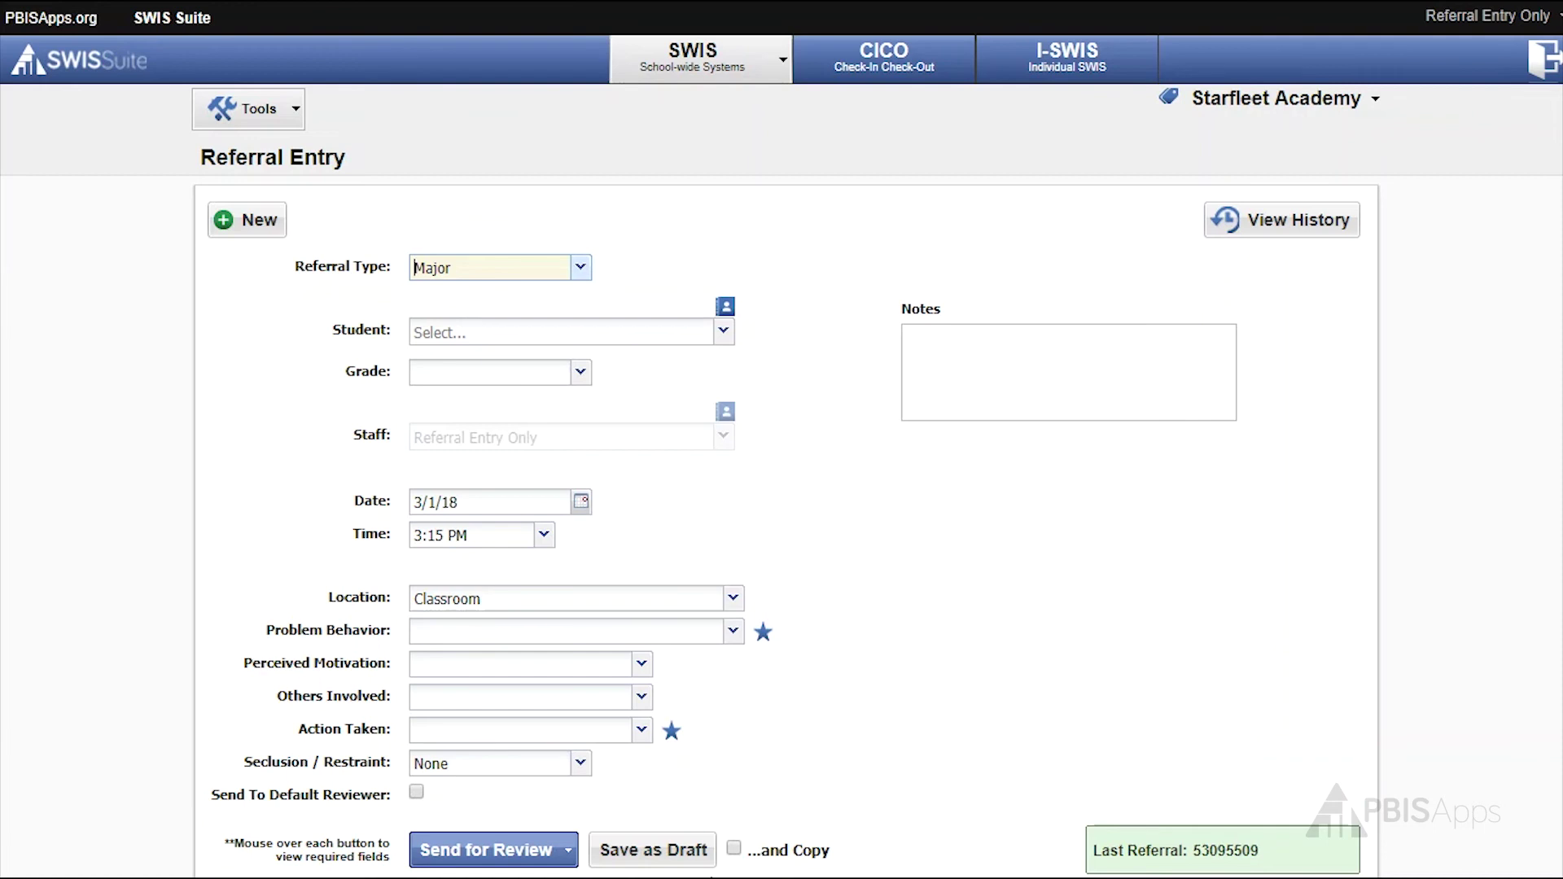
pyautogui.click(723, 332)
# Pick the grade-4 student and save the referral as a draft.
pyautogui.click(648, 533)
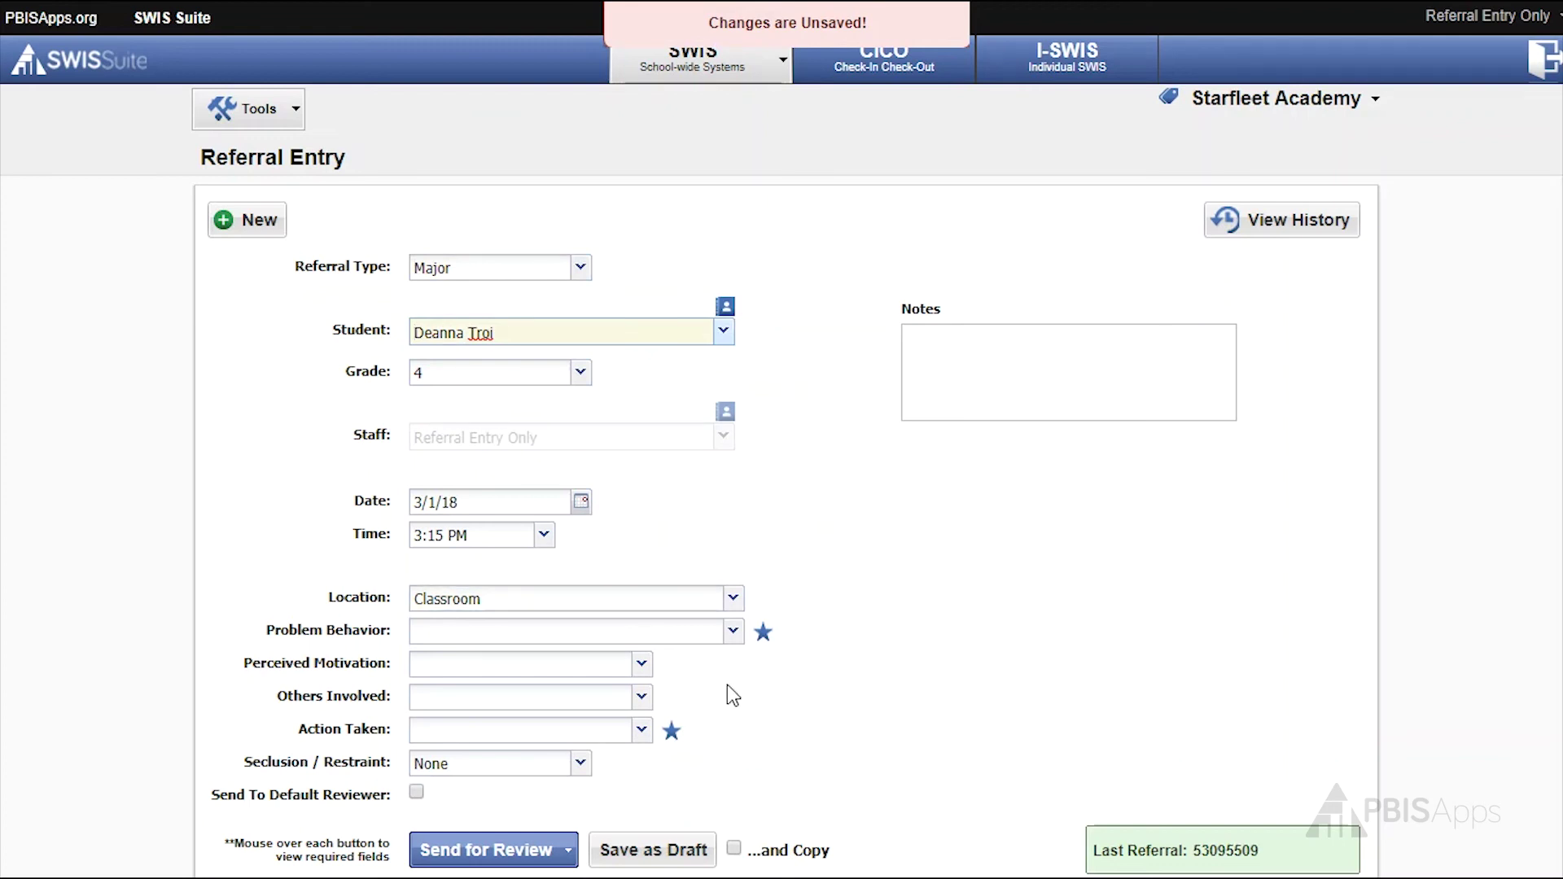
pyautogui.moveTo(653, 850)
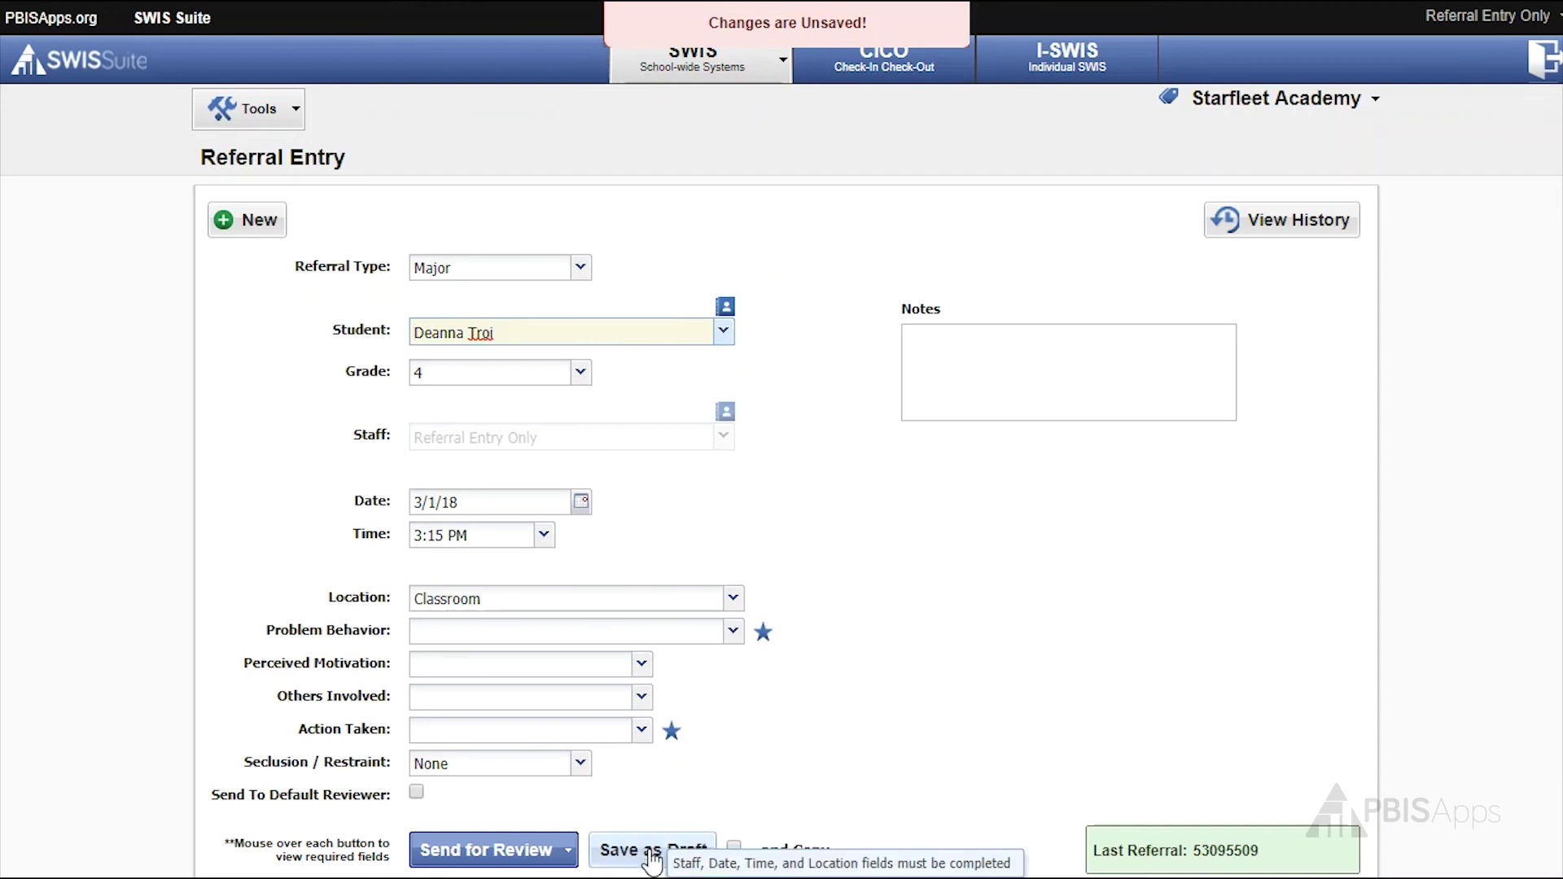
pyautogui.click(652, 856)
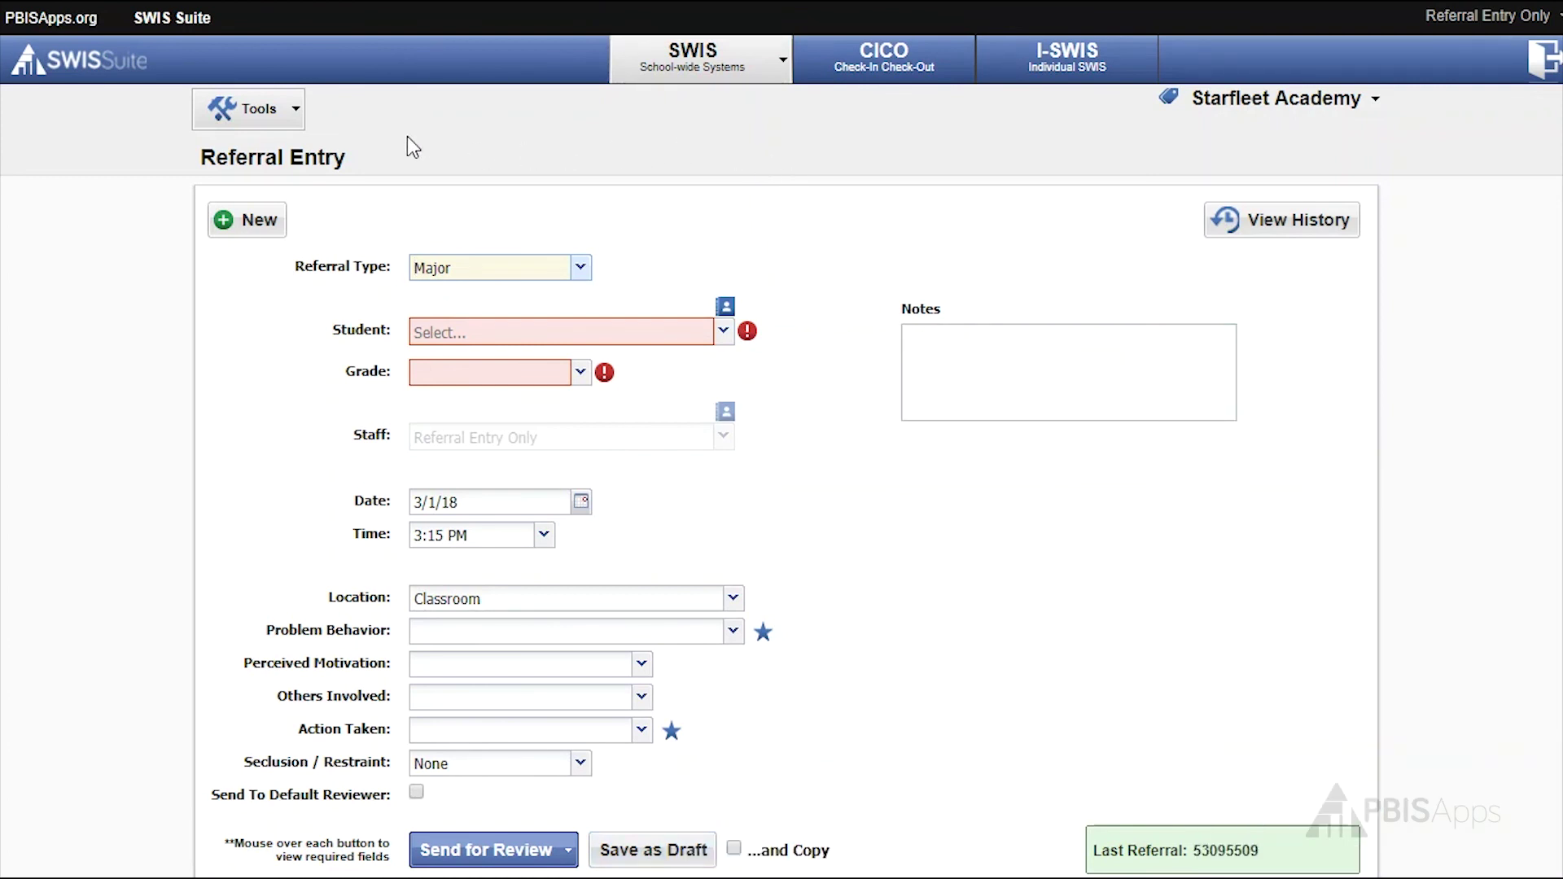
# Go to Tools > Referral Management and bring up the draft referral's summary.
pyautogui.click(297, 122)
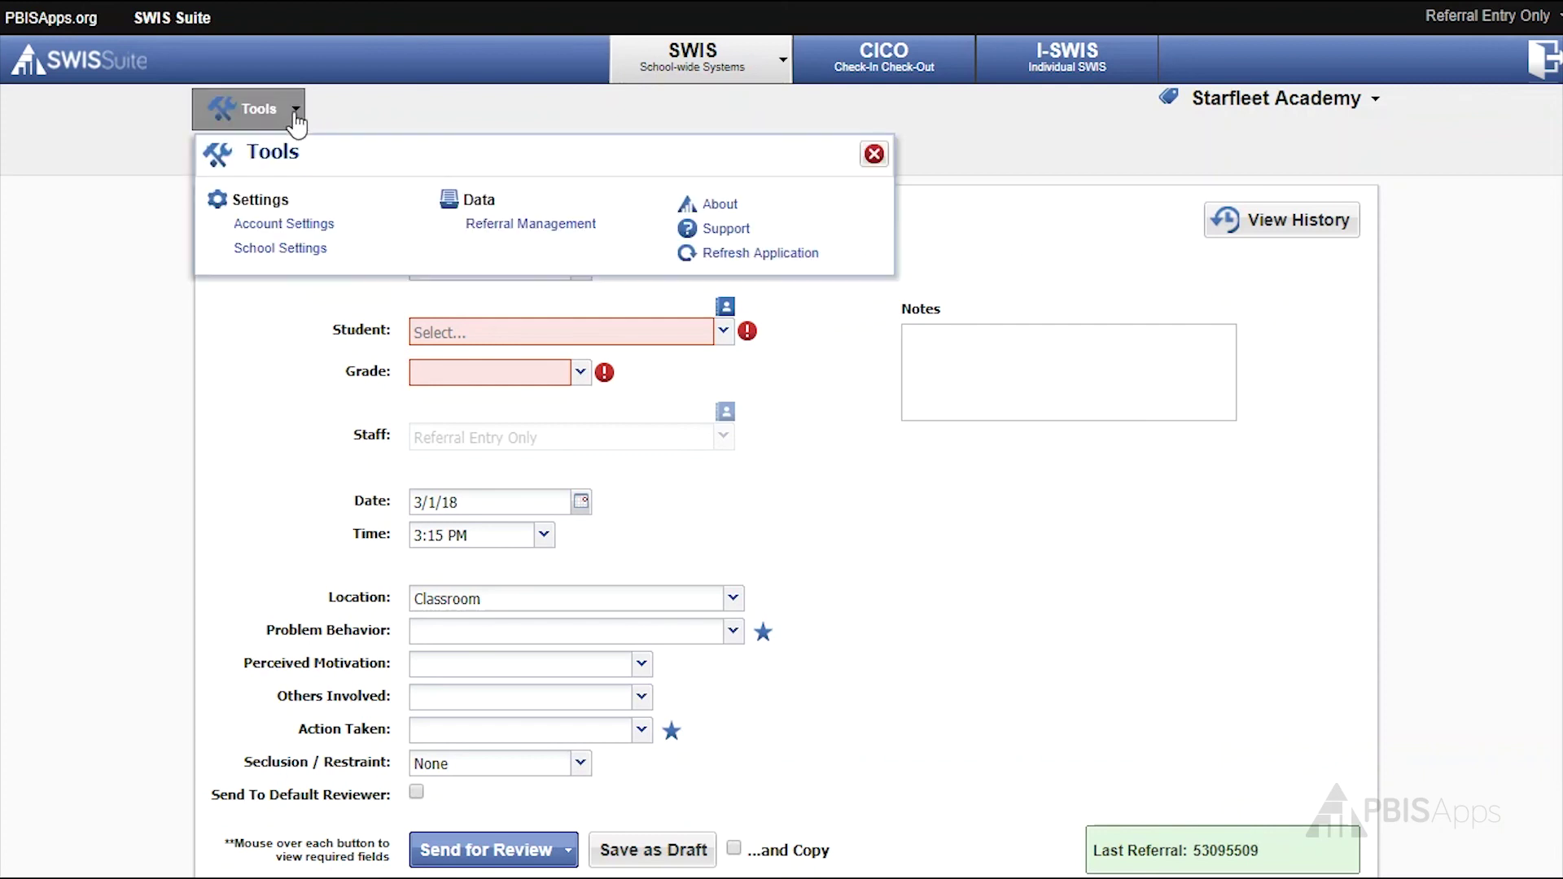
pyautogui.click(530, 226)
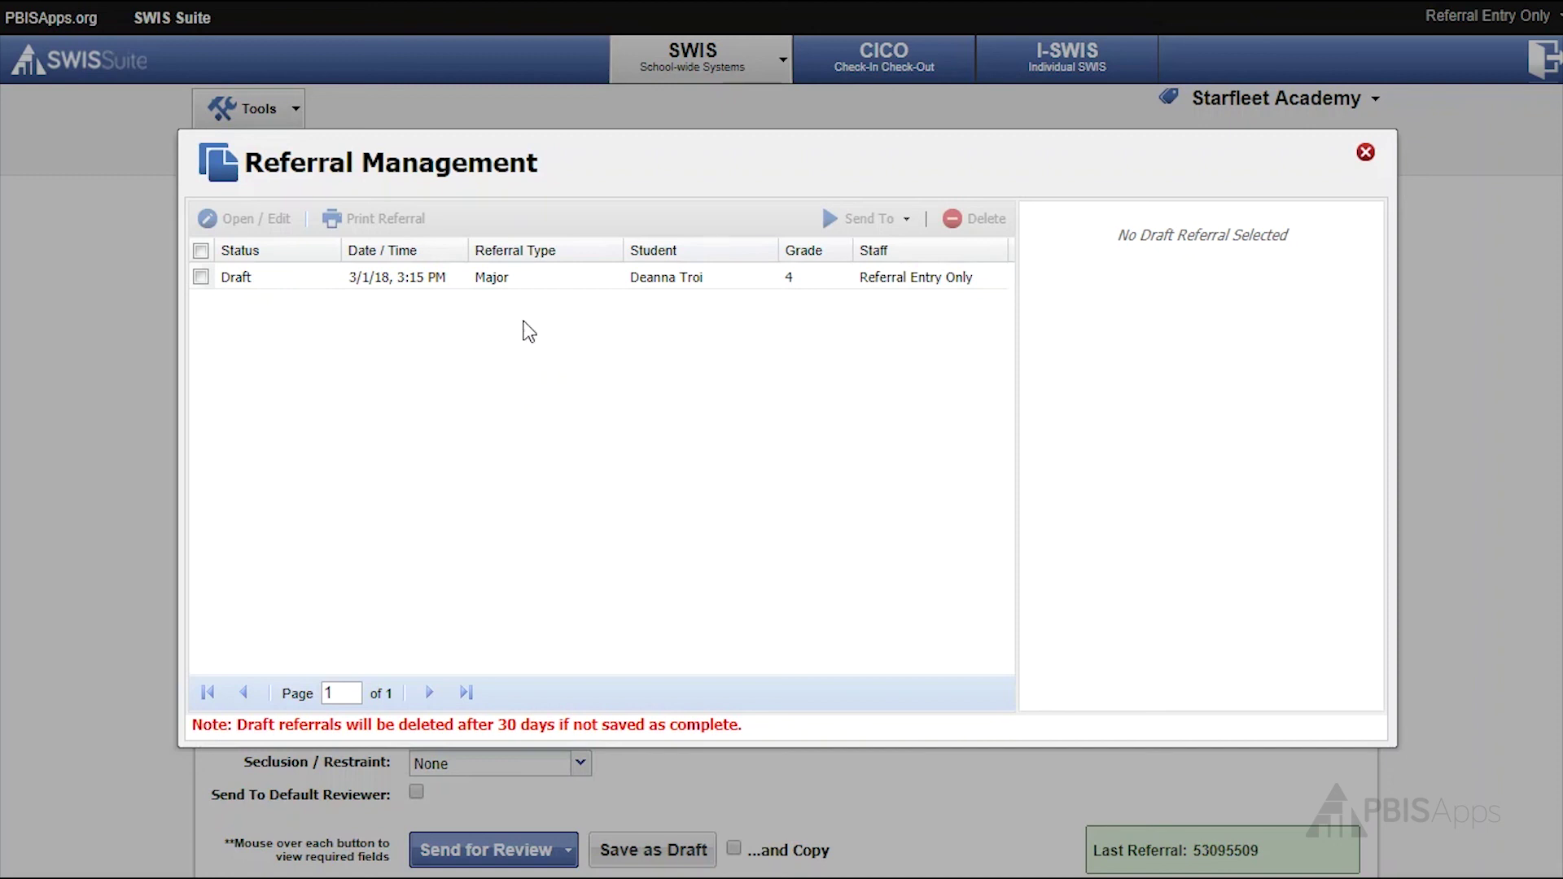
pyautogui.doubleClick(553, 280)
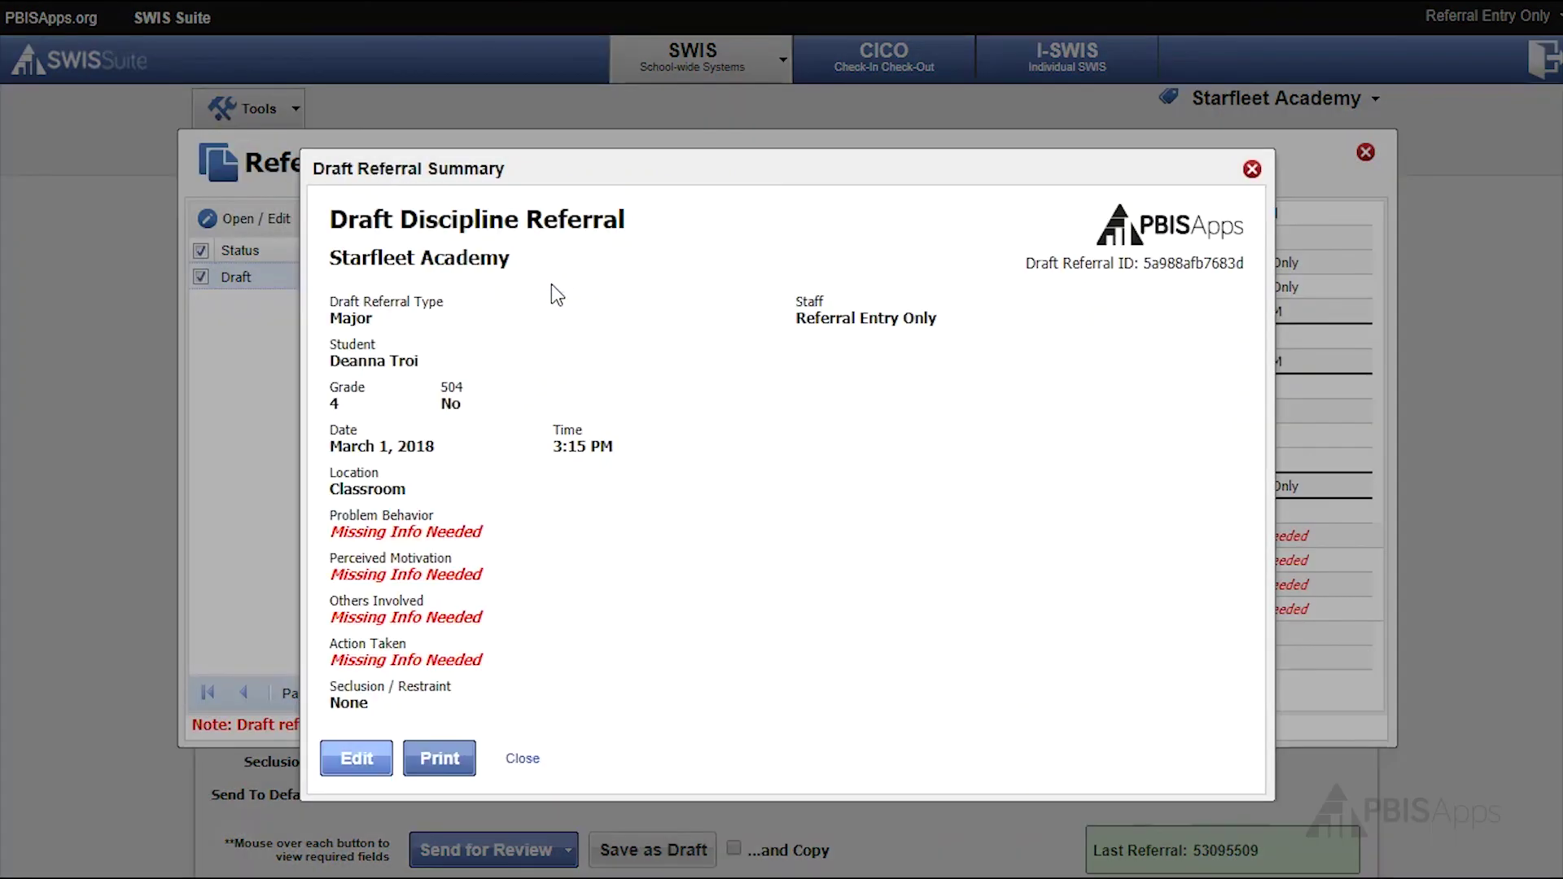
# Review the draft's editor and Send To recipients, then return to Referral Management unchanged.
pyautogui.click(364, 761)
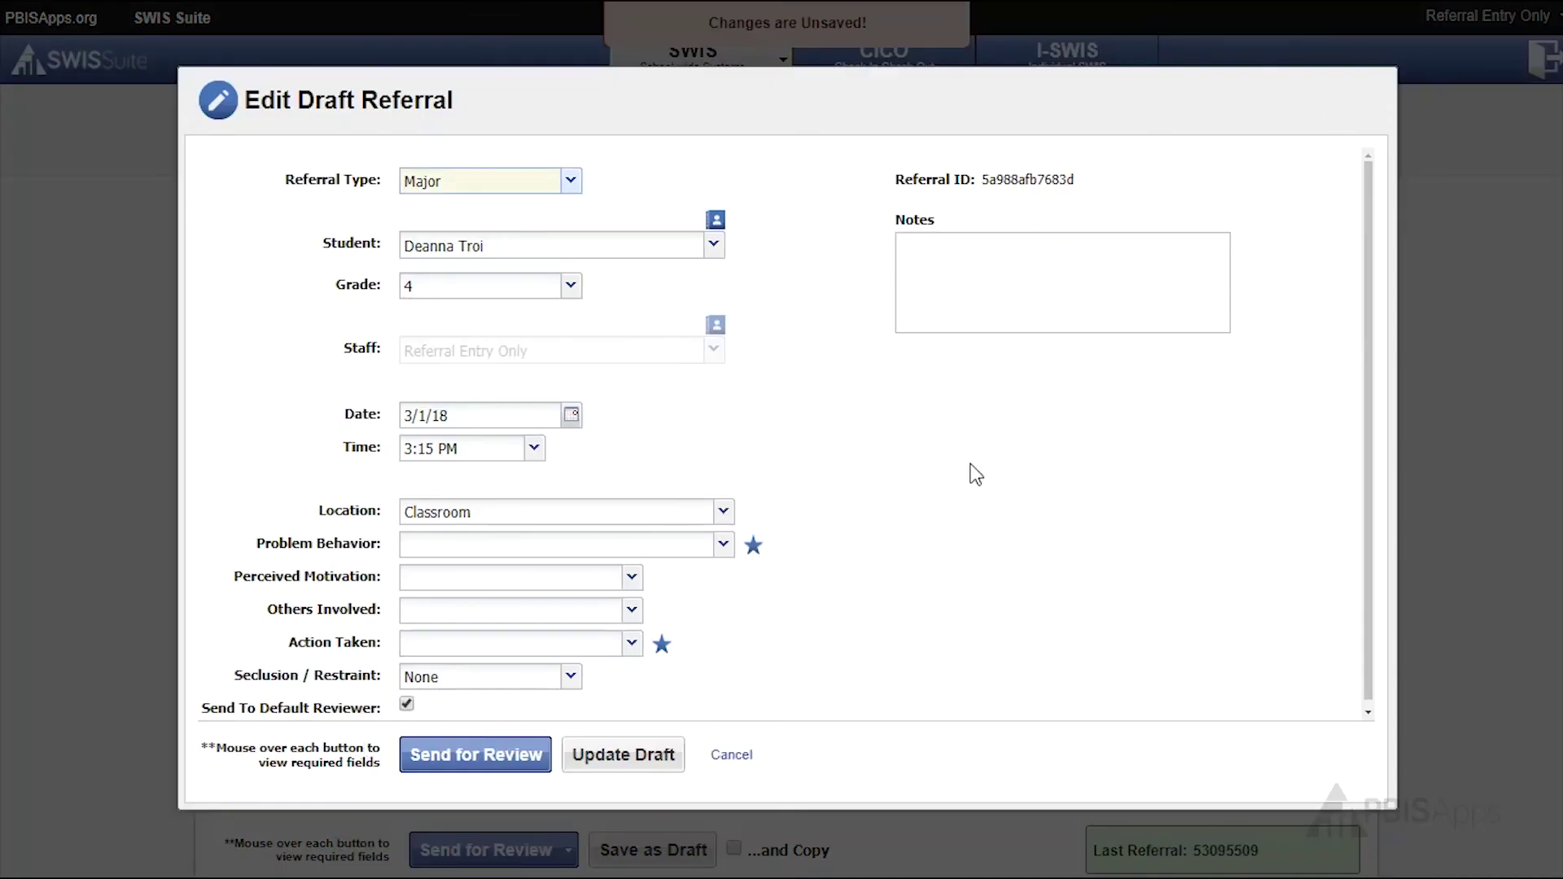
pyautogui.click(737, 758)
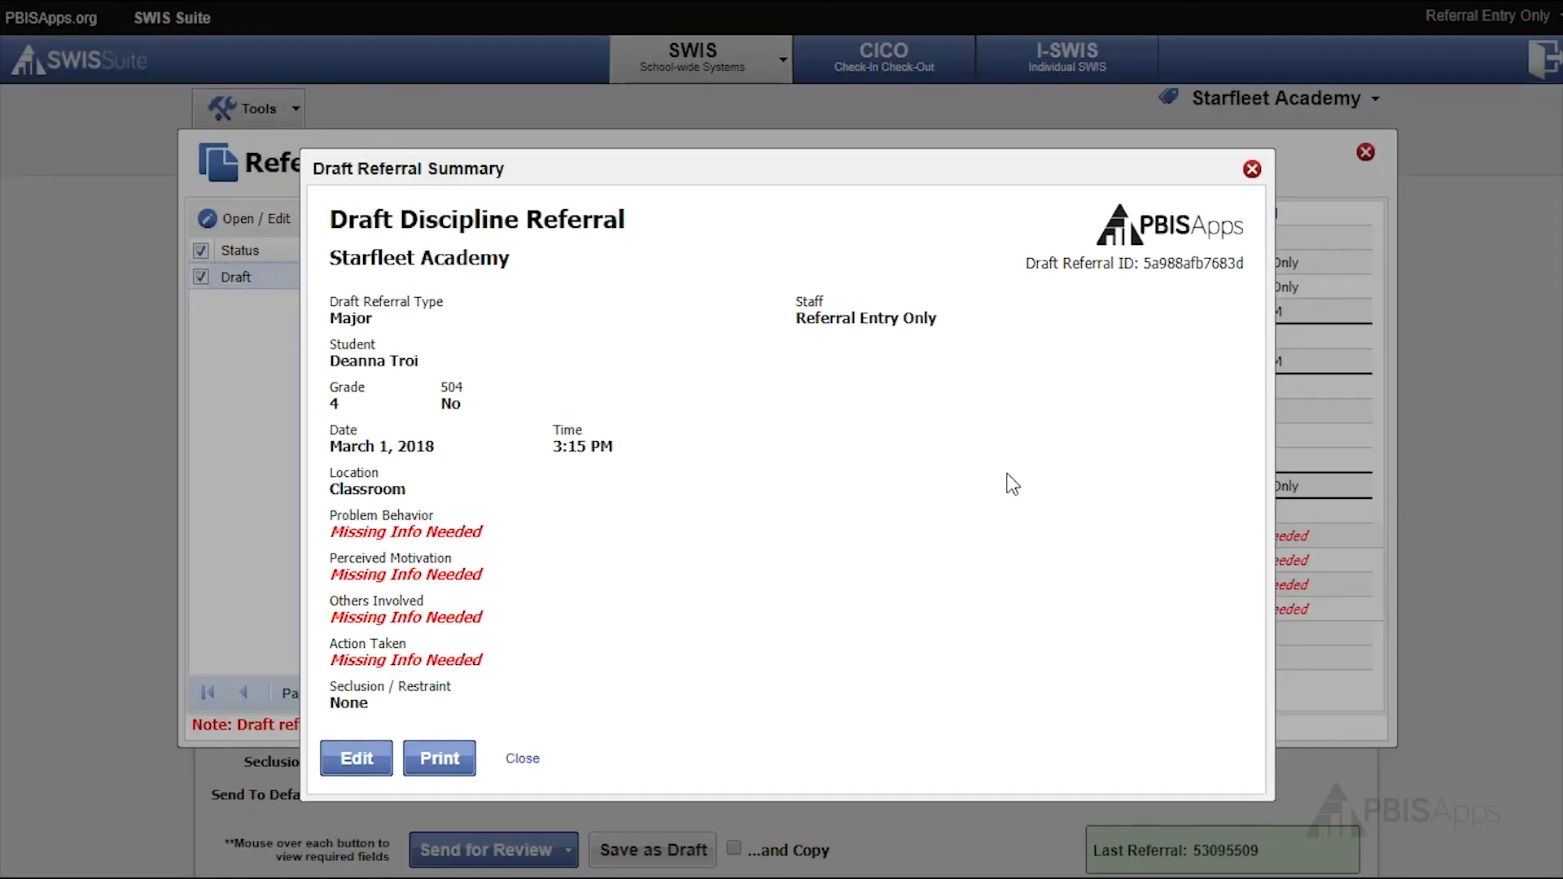
pyautogui.click(1254, 163)
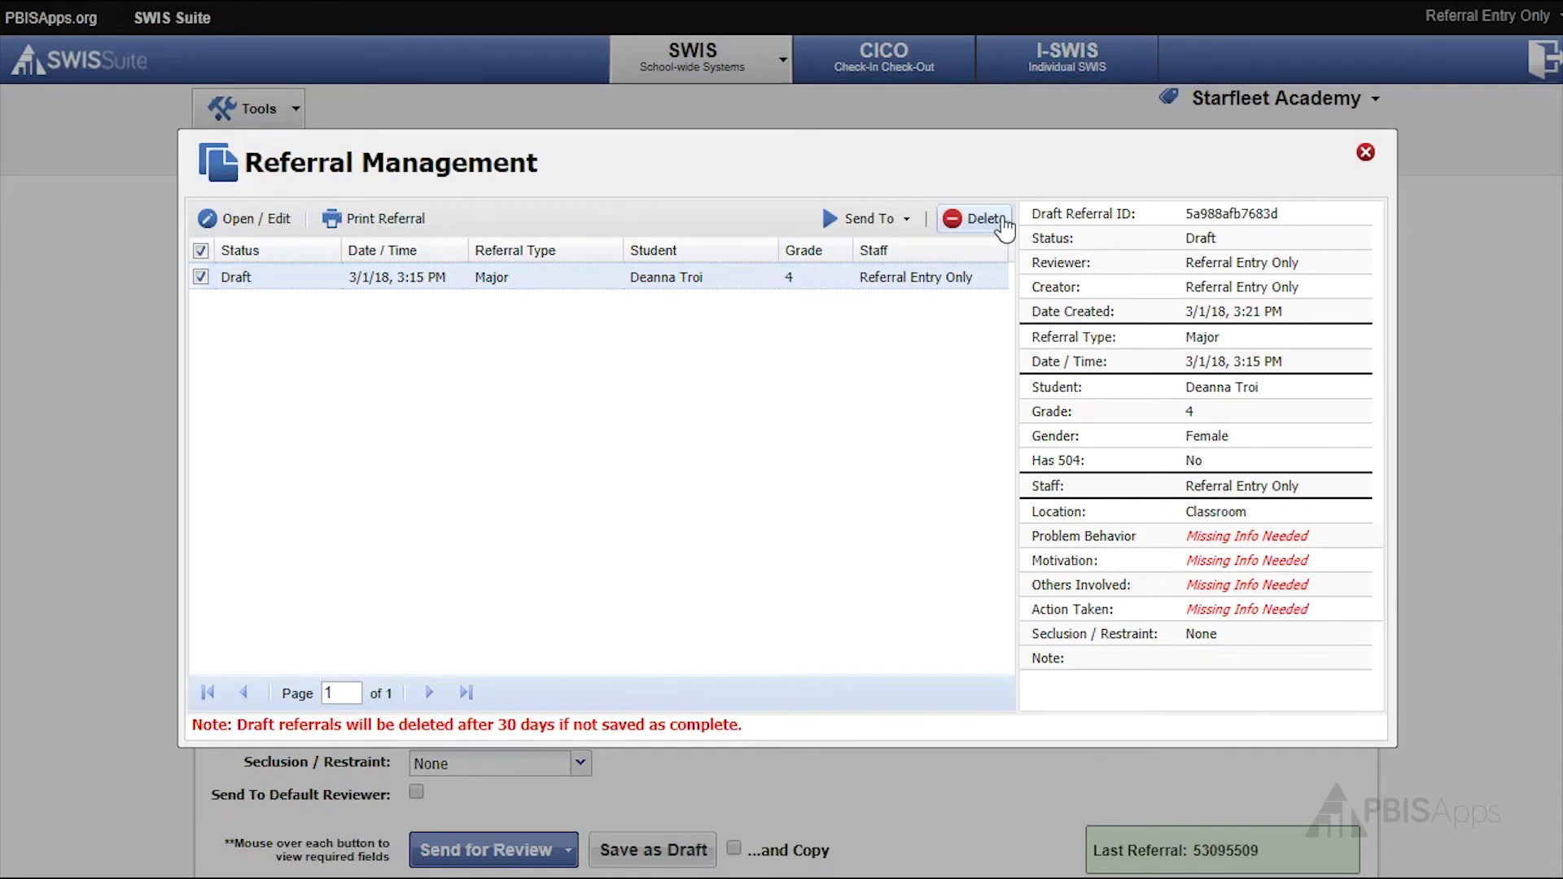
pyautogui.click(887, 236)
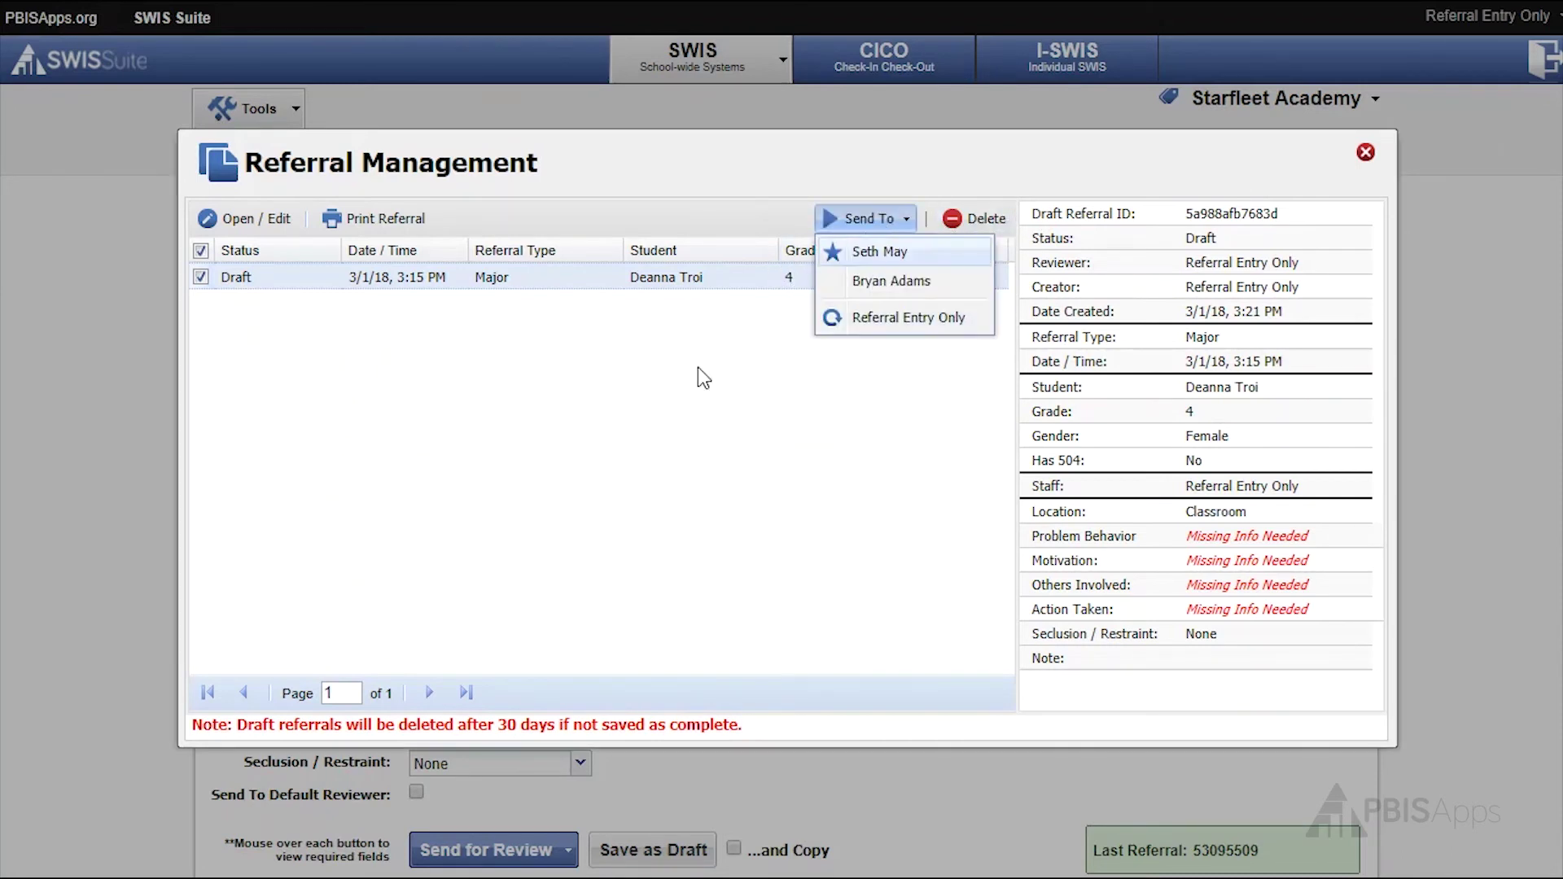
pyautogui.click(365, 381)
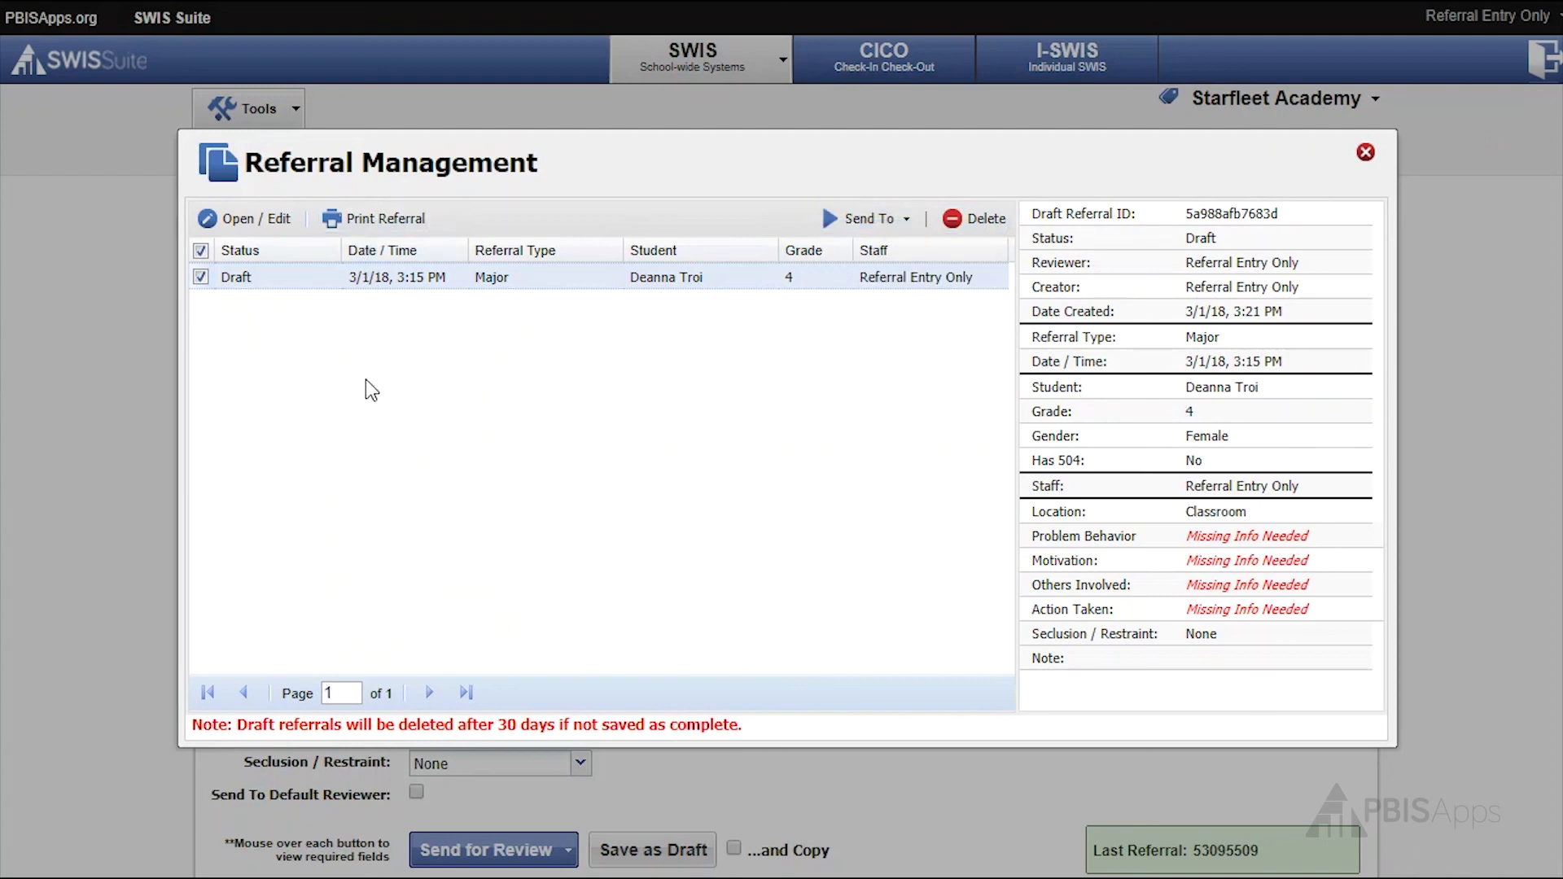